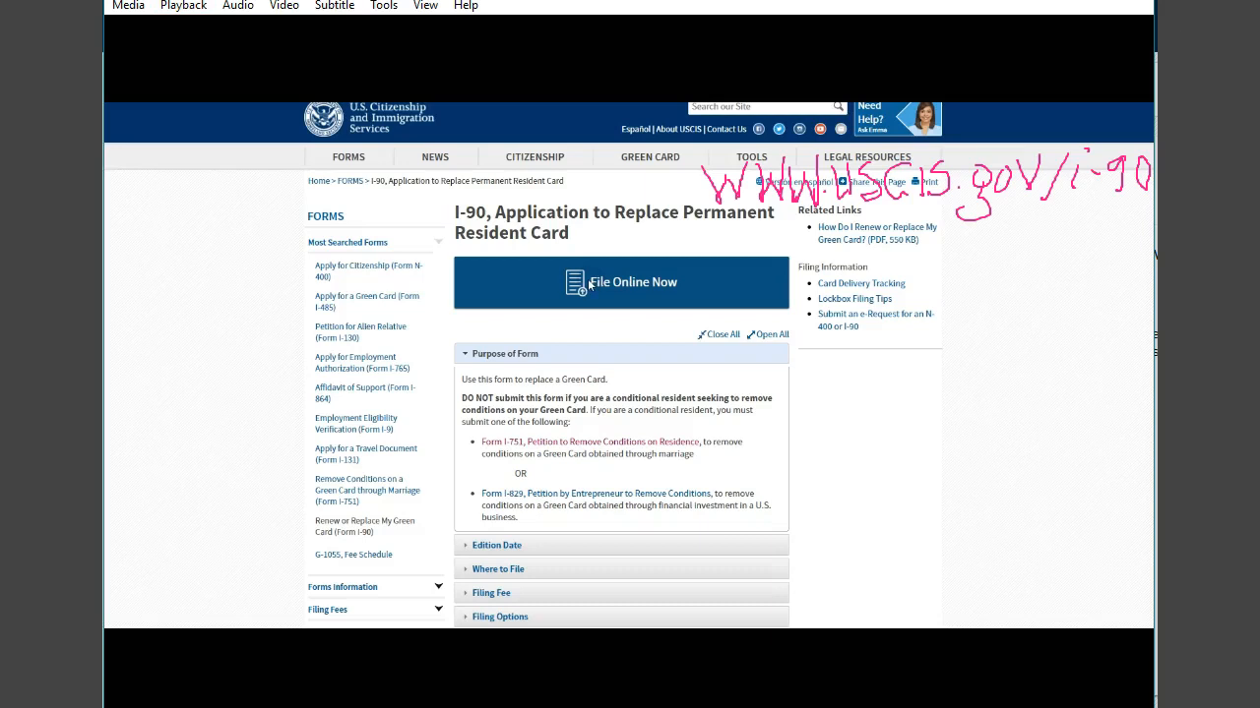
- Start filing Form I-90 online and choose to create a new USCIS account
{"action": "left_click", "coordinate": [591, 284]}
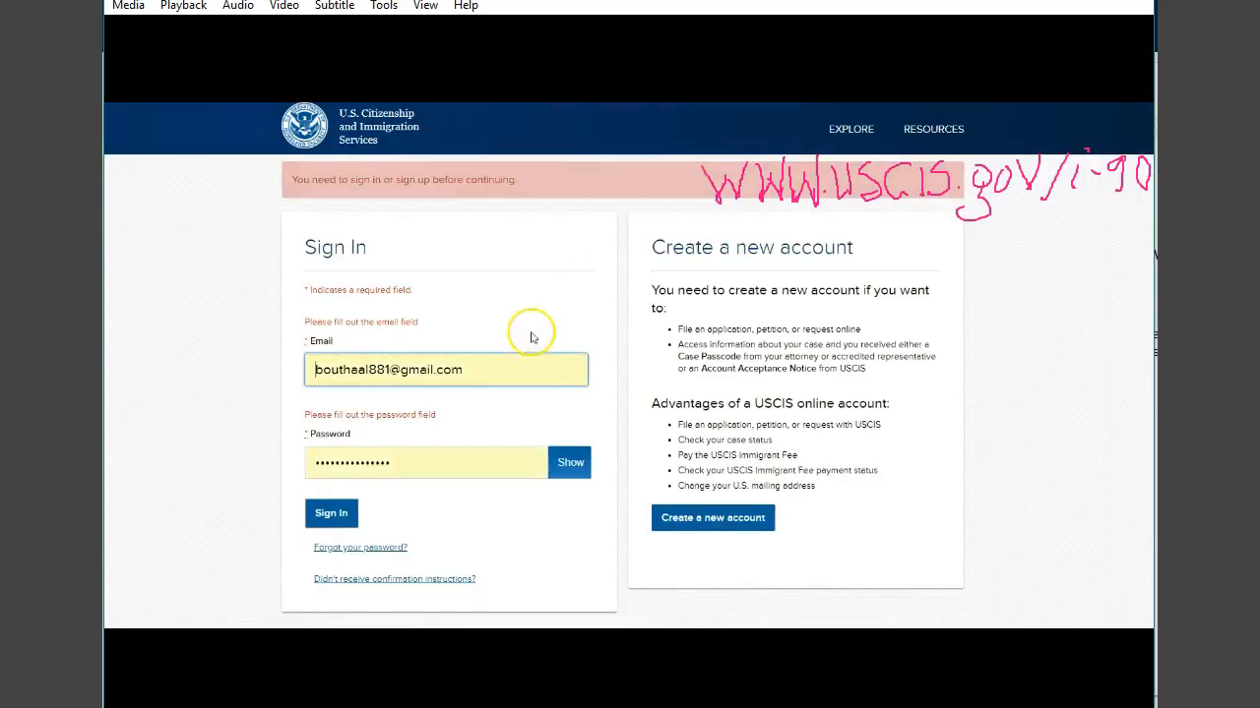
{"action": "left_click", "coordinate": [709, 519]}
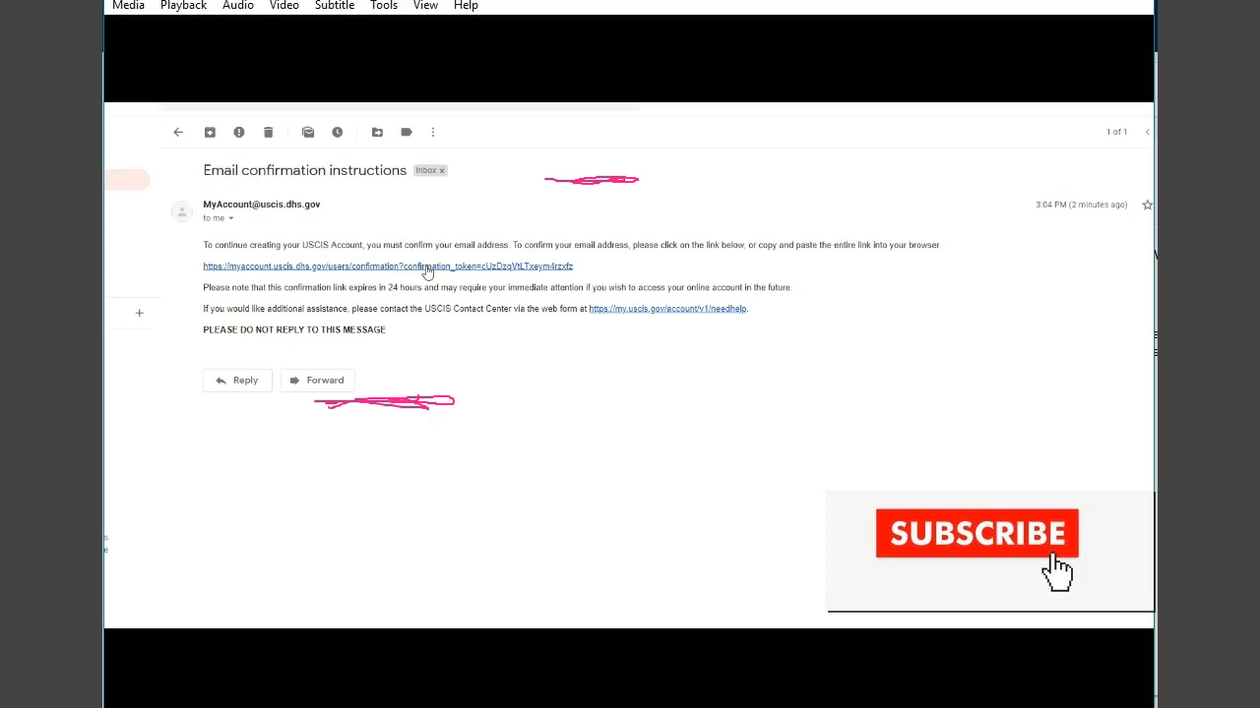
- Confirm the account's email address through the emailed link and choose Email as the two-step verification method
{"action": "left_click", "coordinate": [426, 267]}
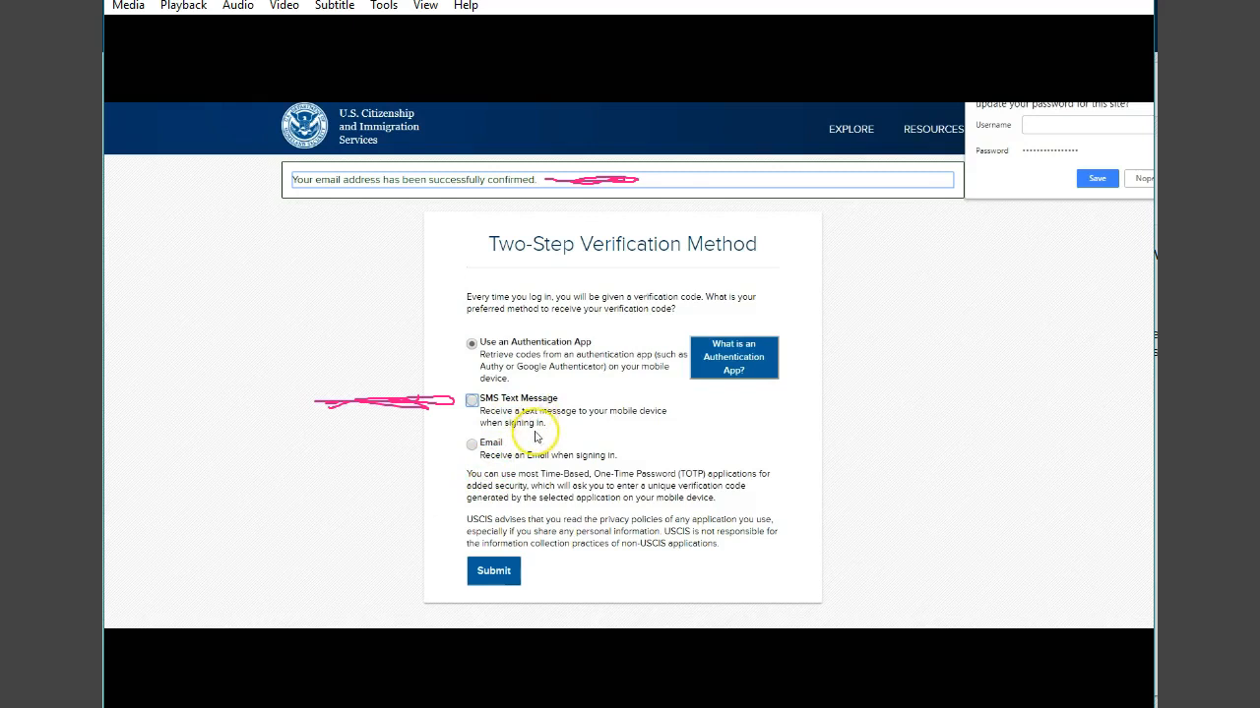
{"action": "left_click", "coordinate": [473, 446]}
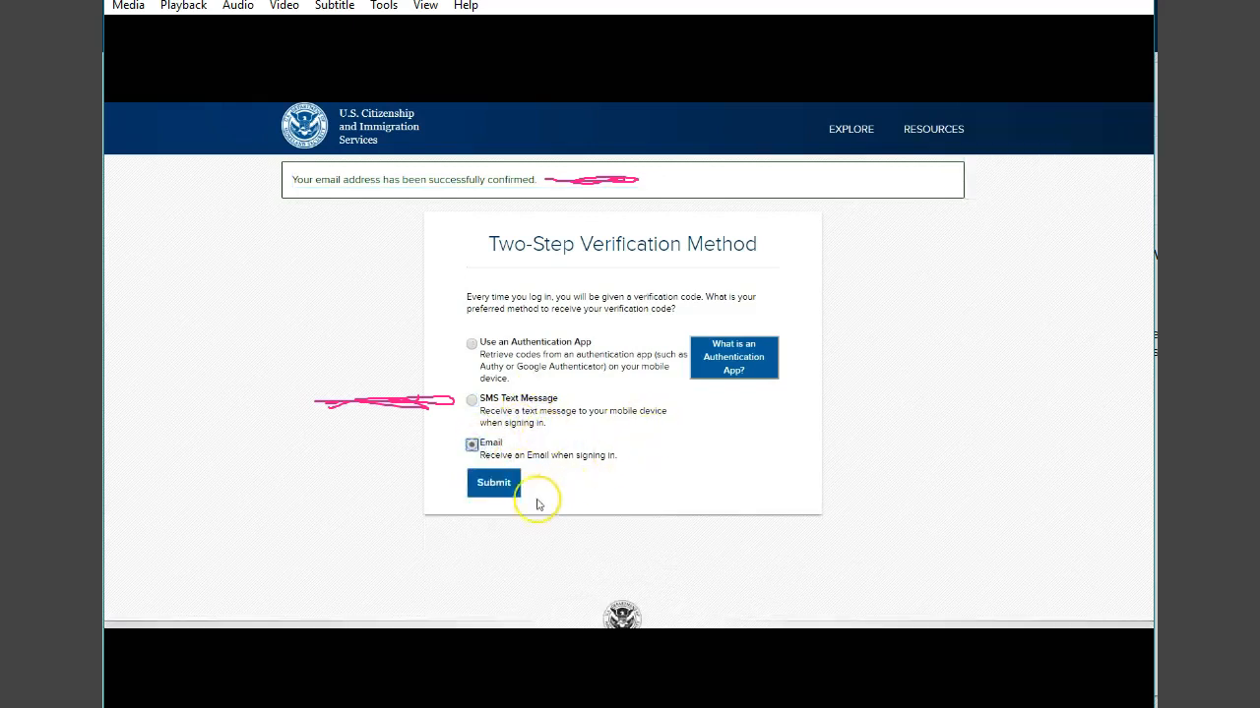
{"action": "left_click", "coordinate": [494, 484]}
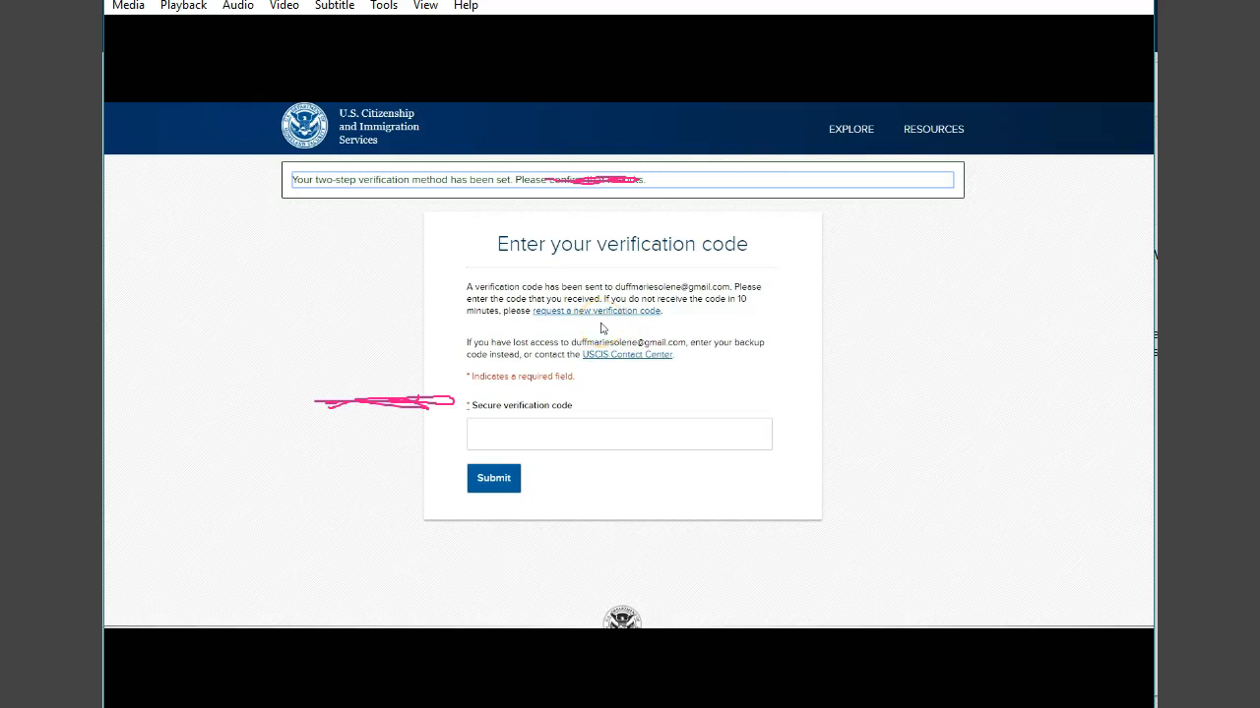
- Enter the secure verification code sent by email and submit it
{"action": "left_click", "coordinate": [457, 437]}
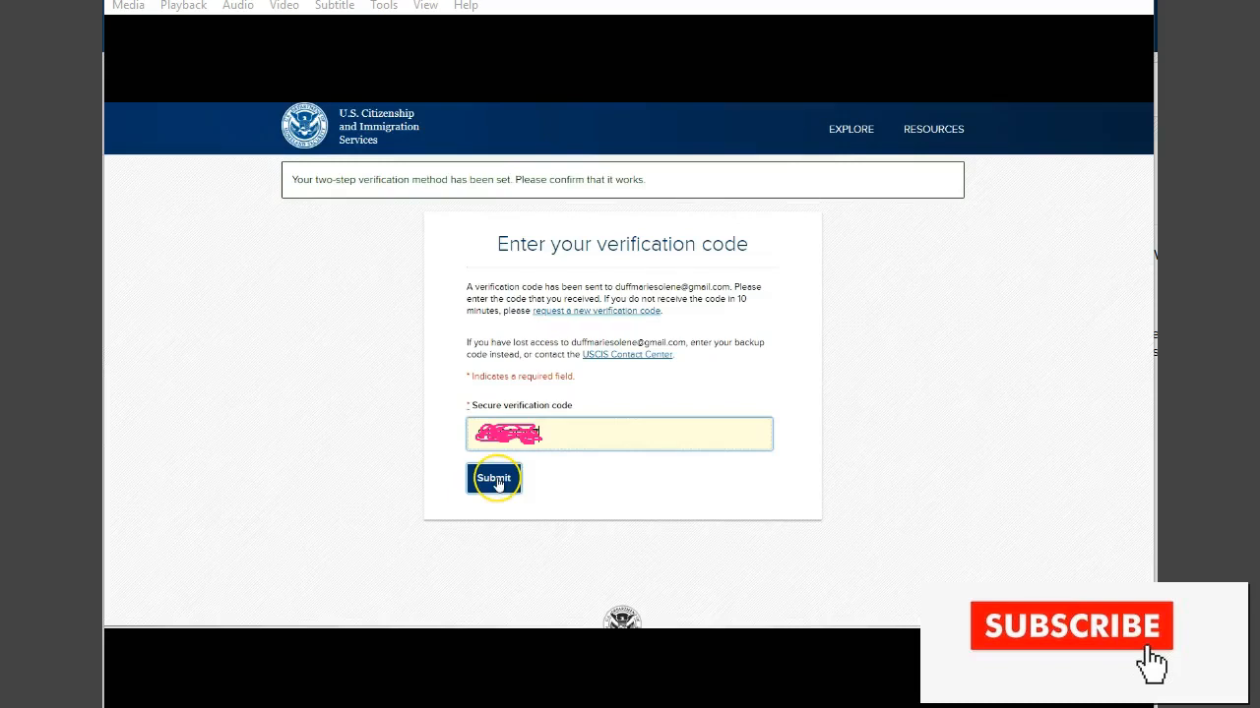
{"action": "left_click", "coordinate": [495, 480]}
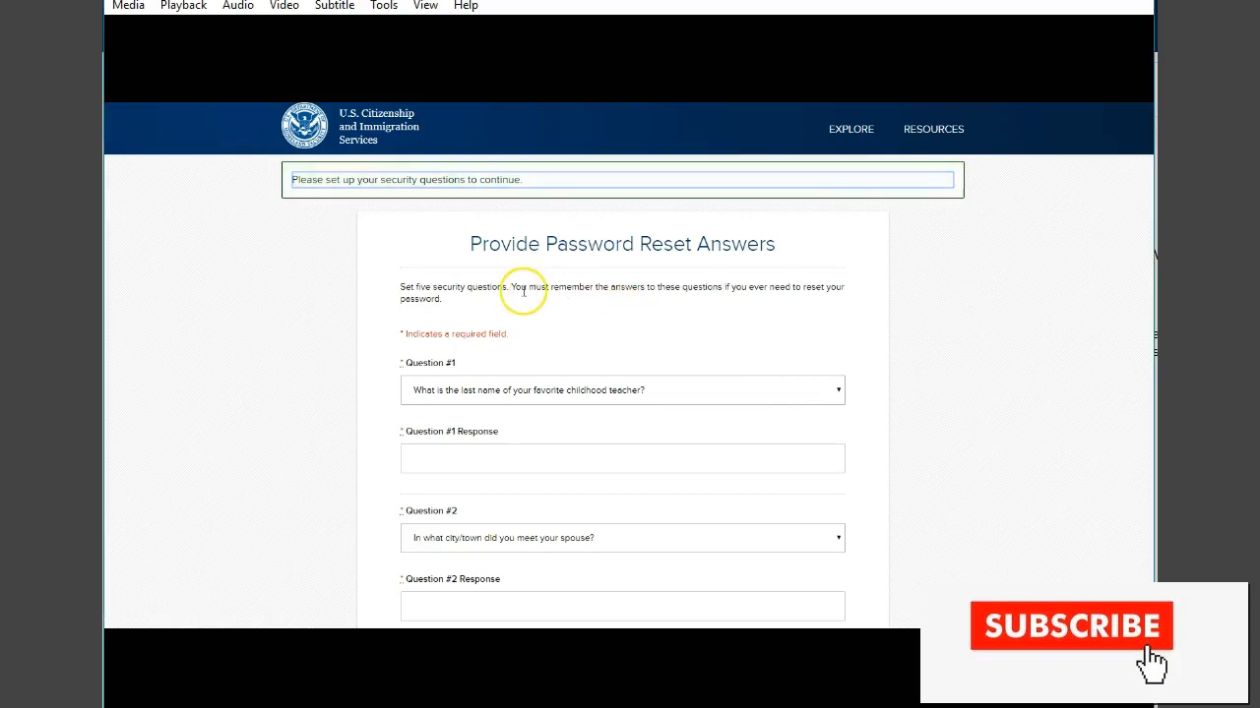
- Work through the five password-reset security questions and their responses and submit them
{"action": "scroll", "coordinate": [523, 296], "scroll_direction": "down", "scroll_amount": 1}
{"action": "scroll", "coordinate": [524, 293], "scroll_direction": "down", "scroll_amount": 4}
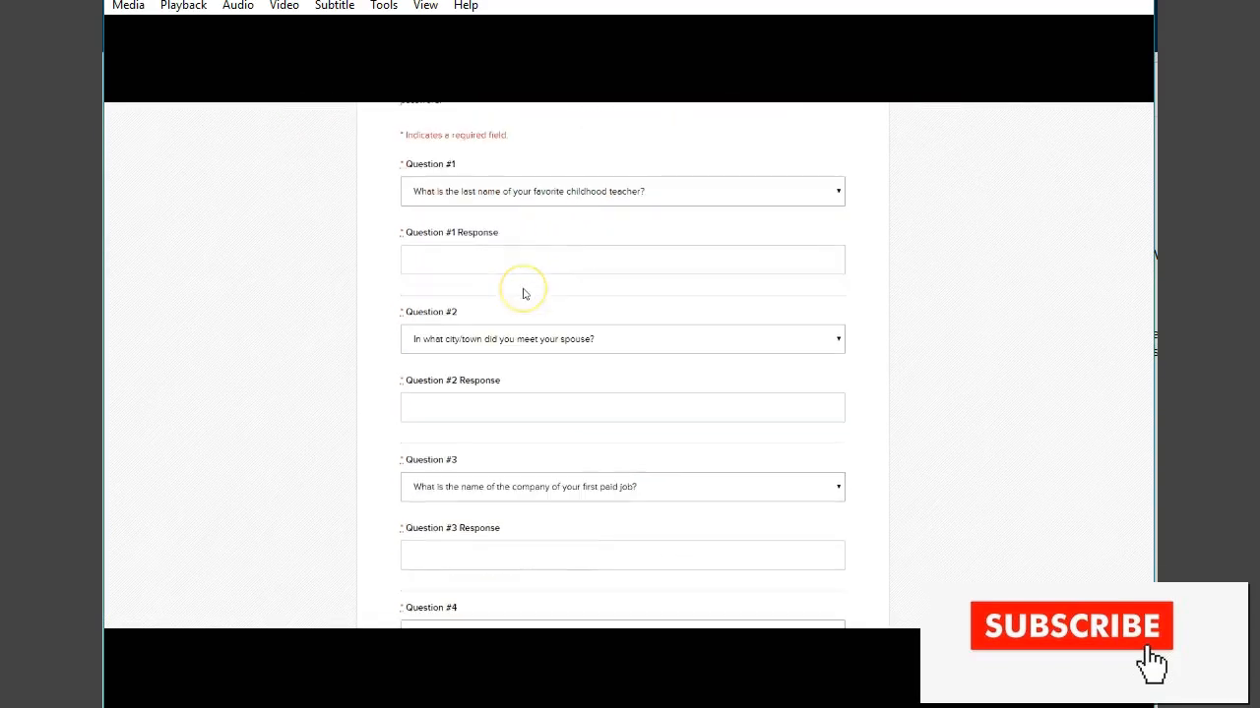
{"action": "scroll", "coordinate": [523, 288], "scroll_direction": "down", "scroll_amount": 5}
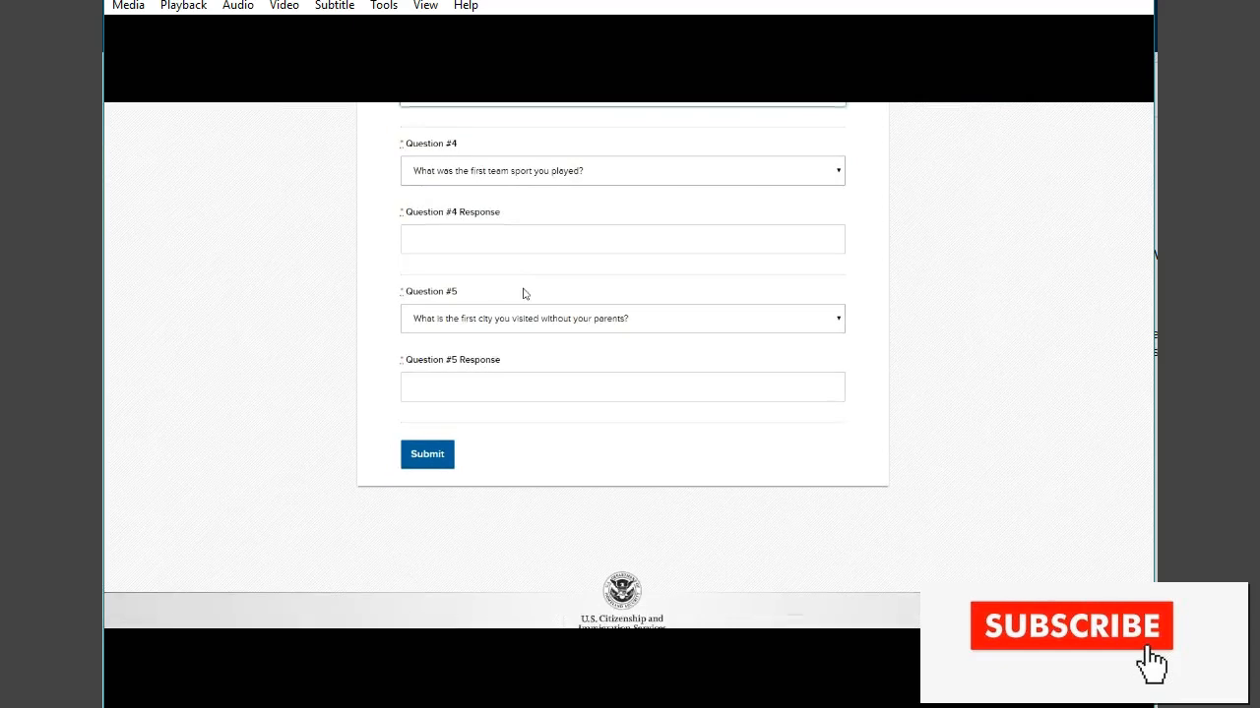
{"action": "left_click", "coordinate": [430, 465]}
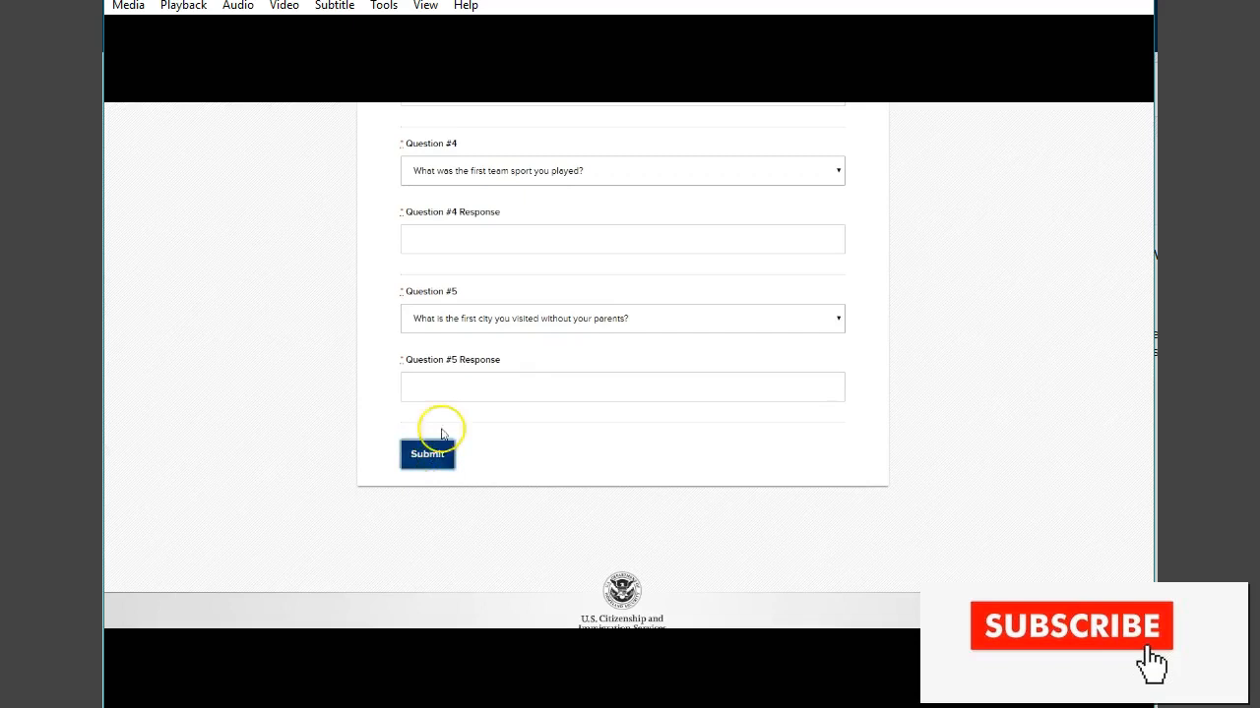
{"action": "left_click", "coordinate": [837, 323]}
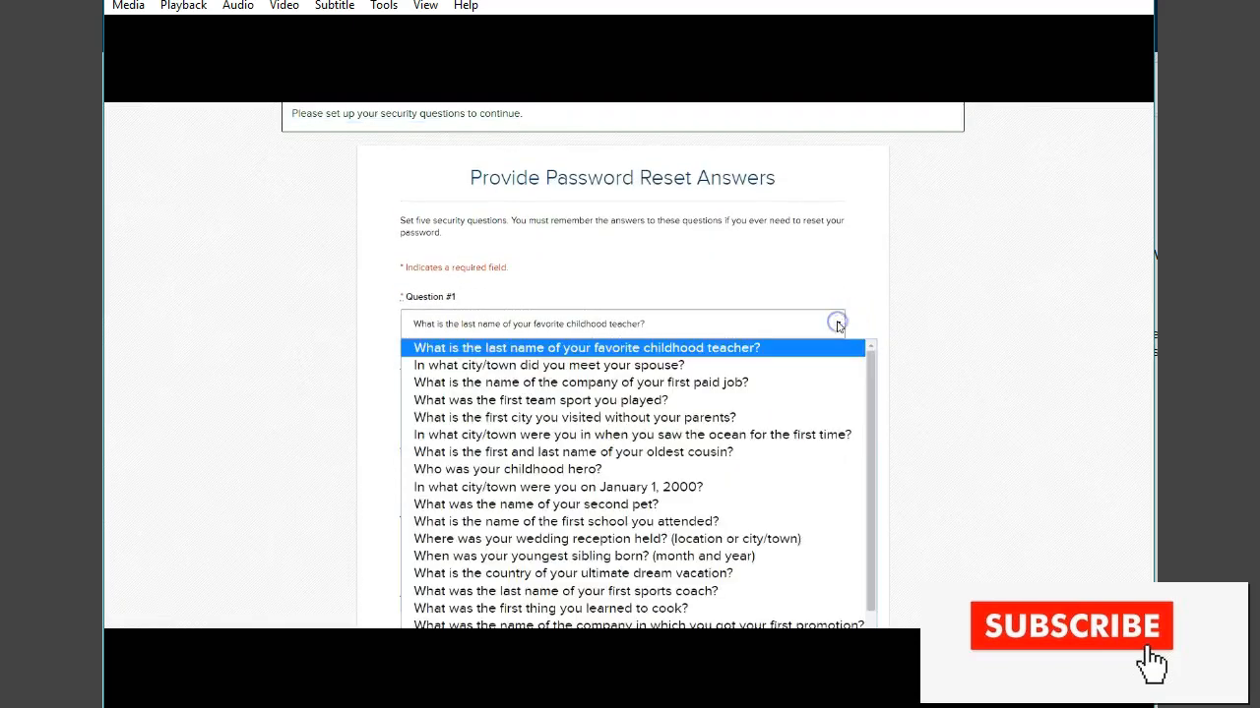
{"action": "left_click", "coordinate": [202, 335]}
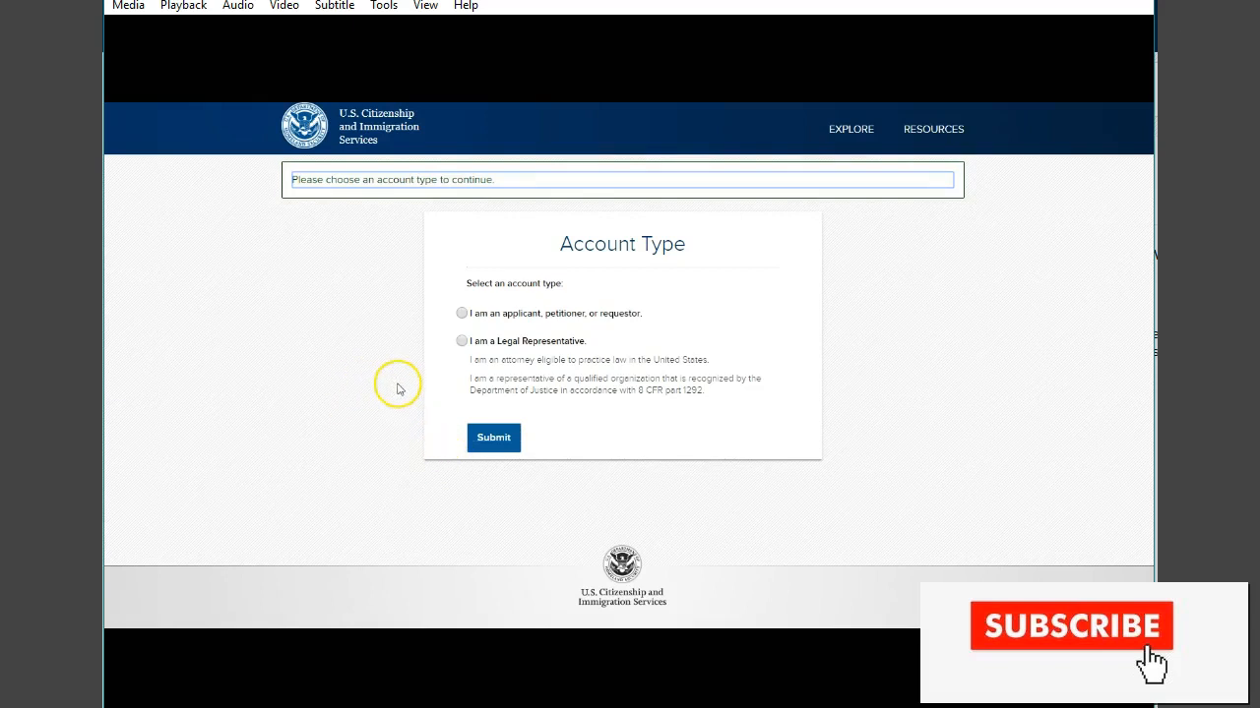
- Choose the account type 'I am an applicant, petitioner, or requestor.' and submit it
{"action": "left_click", "coordinate": [463, 313]}
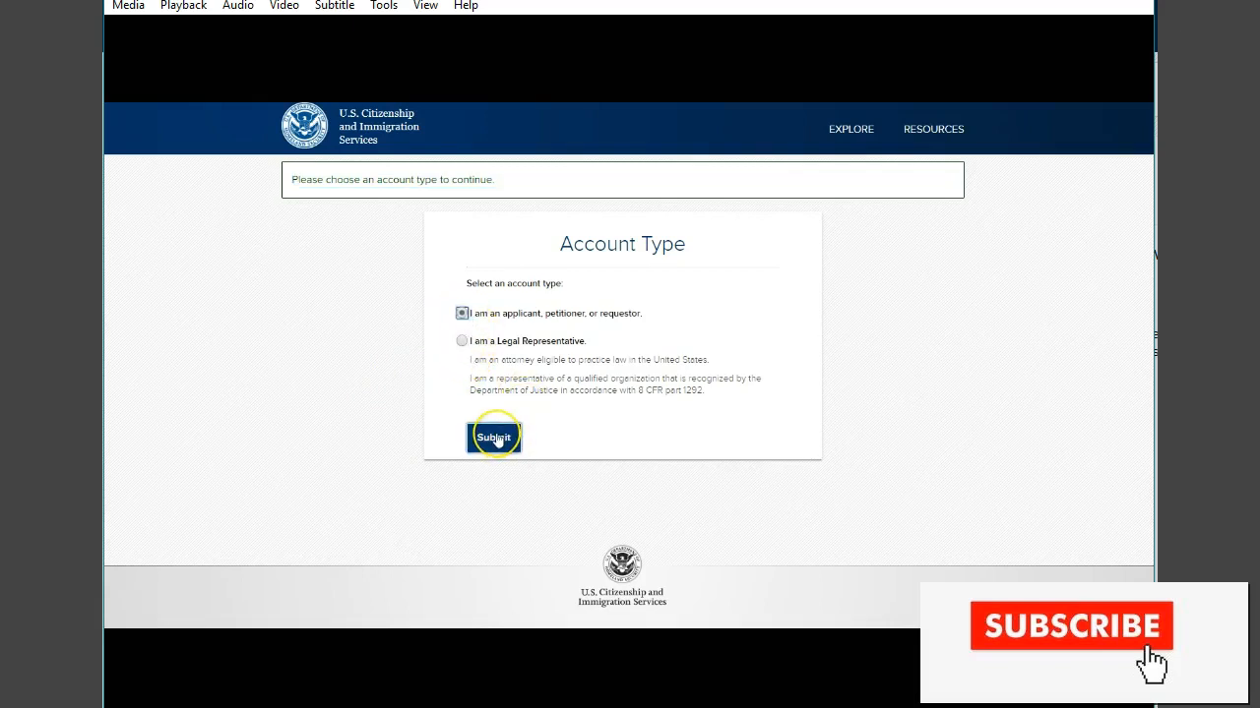
{"action": "left_click", "coordinate": [494, 438]}
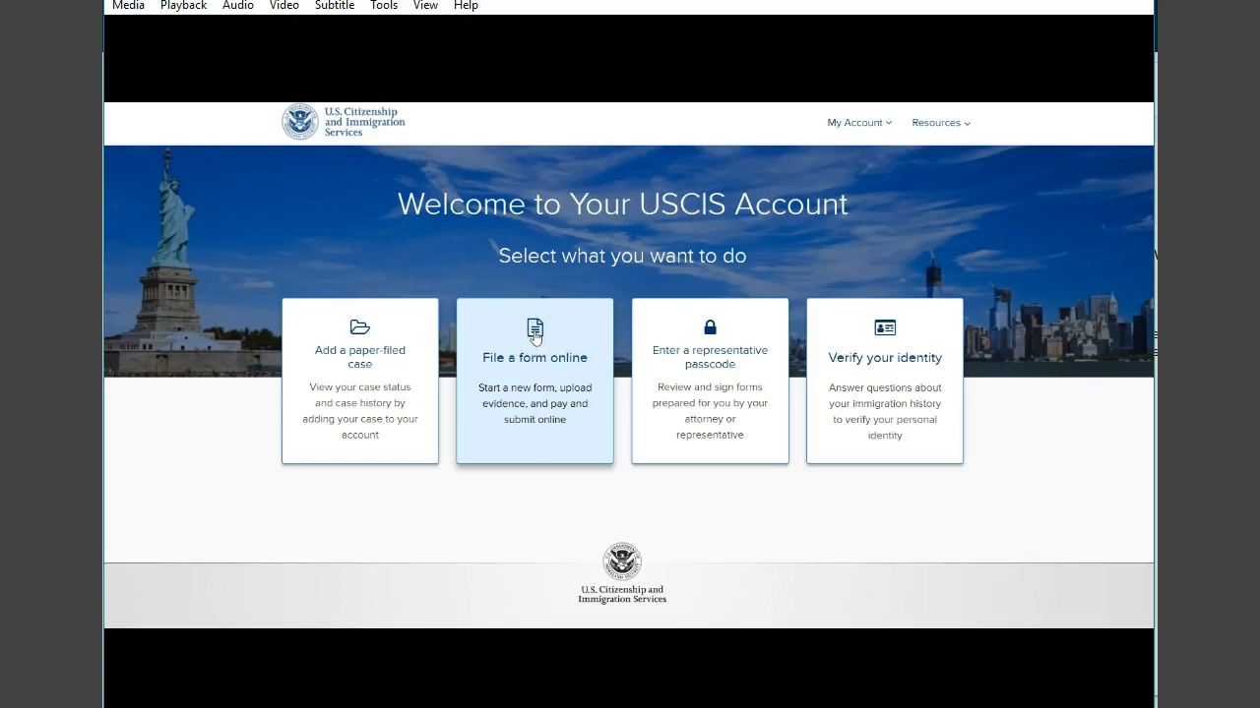
- Start filing a form online, selecting Application to Replace Permanent Resident Card (I-90)
{"action": "left_click", "coordinate": [535, 333]}
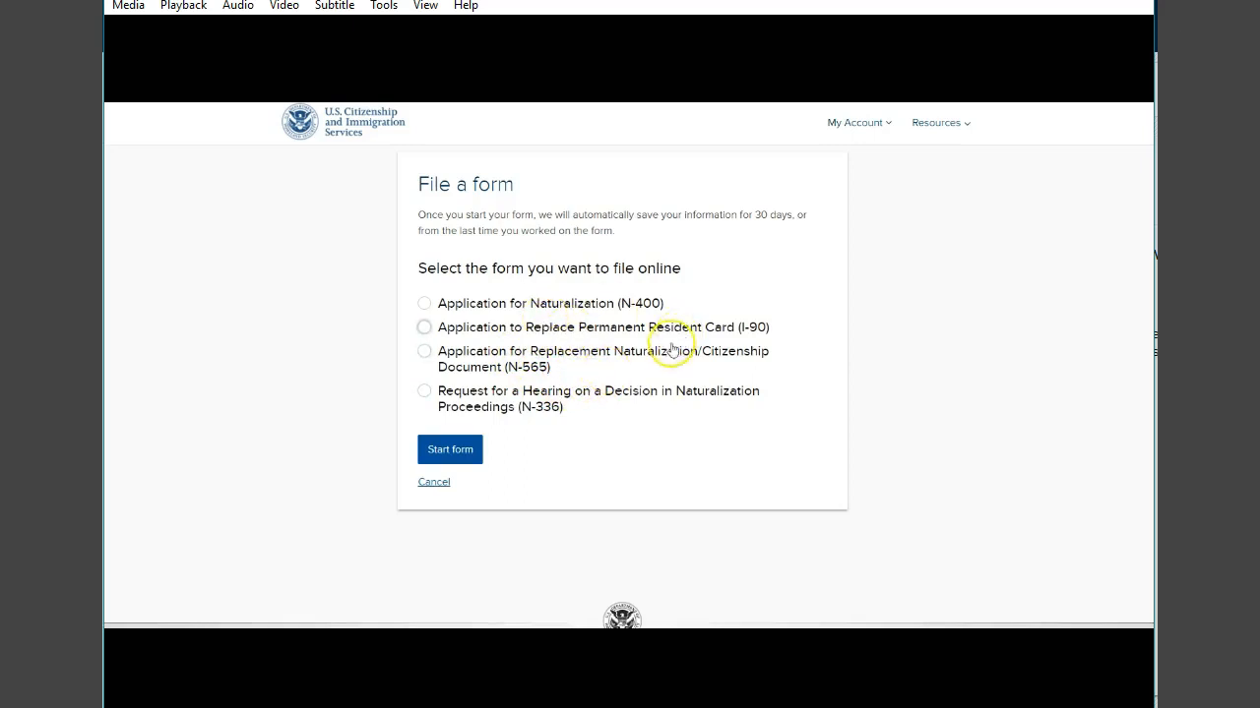
{"action": "left_click", "coordinate": [425, 329]}
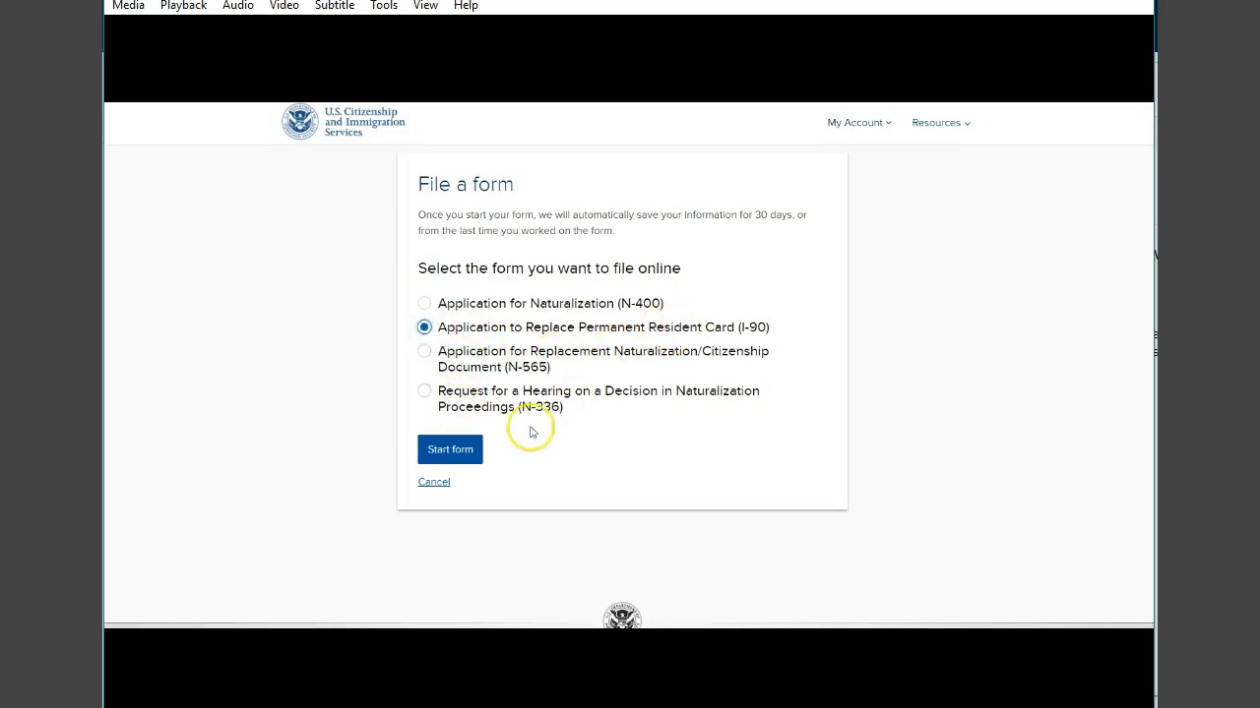
{"action": "left_click", "coordinate": [455, 451]}
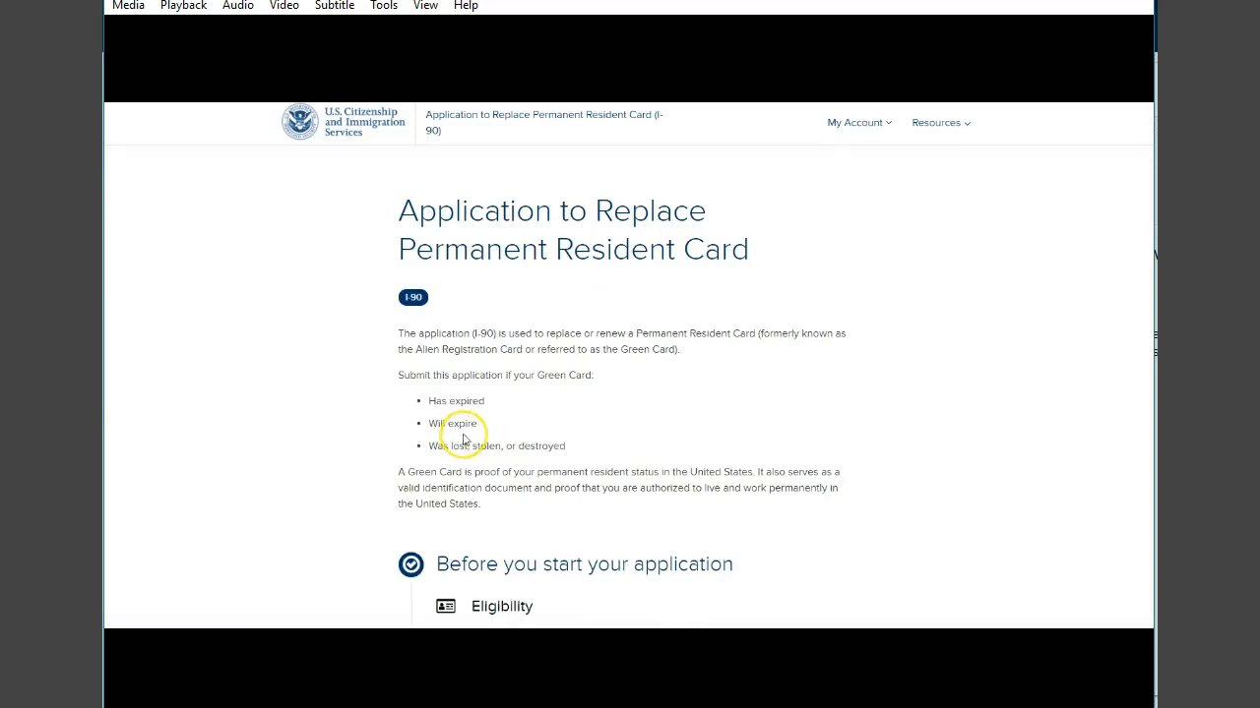
- Read through the I-90 overview, eligibility, fee, filing instructions and privacy notice
{"action": "scroll", "coordinate": [462, 441], "scroll_direction": "down", "scroll_amount": 3}
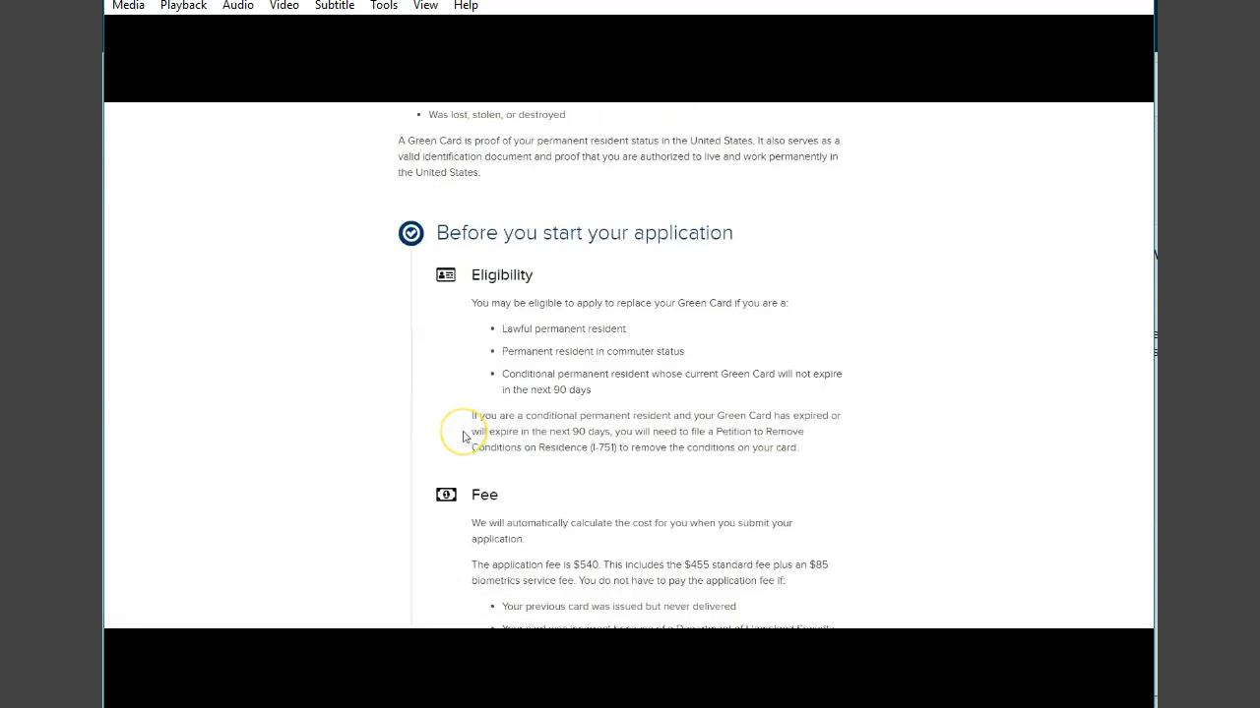
{"action": "scroll", "coordinate": [464, 437], "scroll_direction": "down", "scroll_amount": 4}
{"action": "scroll", "coordinate": [464, 437], "scroll_direction": "up", "scroll_amount": 3}
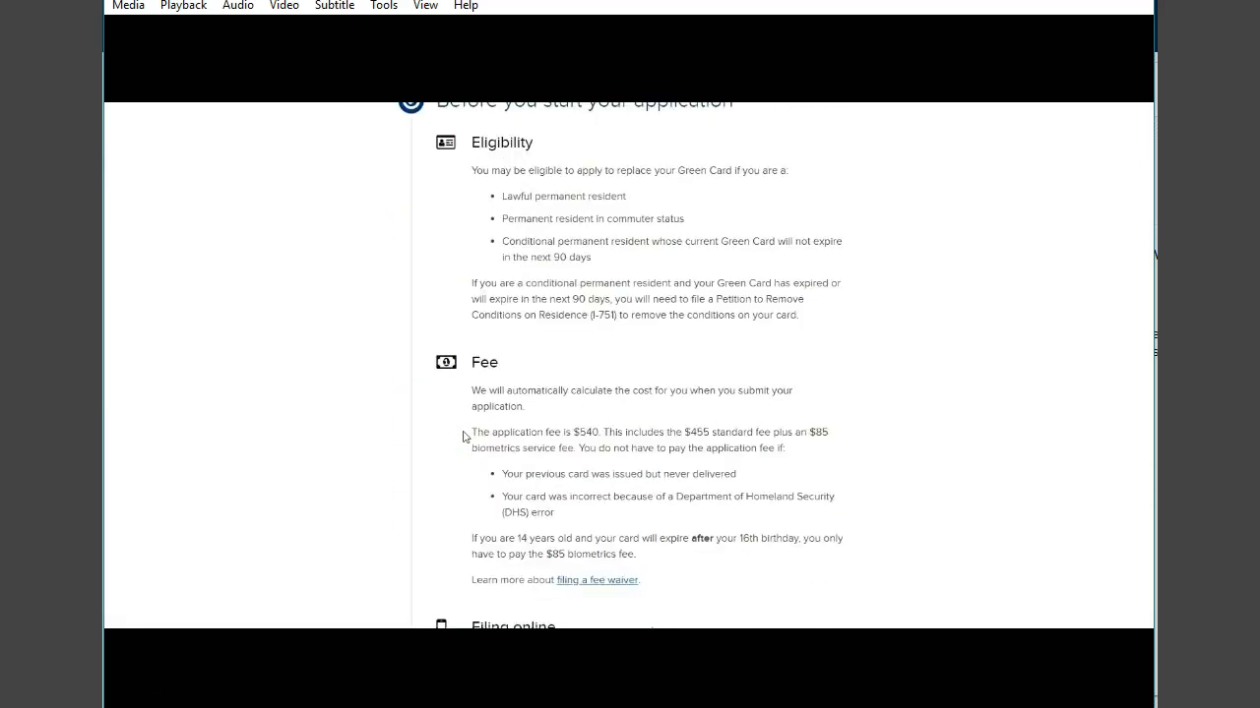
{"action": "scroll", "coordinate": [464, 437], "scroll_direction": "down", "scroll_amount": 1}
{"action": "scroll", "coordinate": [464, 437], "scroll_direction": "down", "scroll_amount": 9}
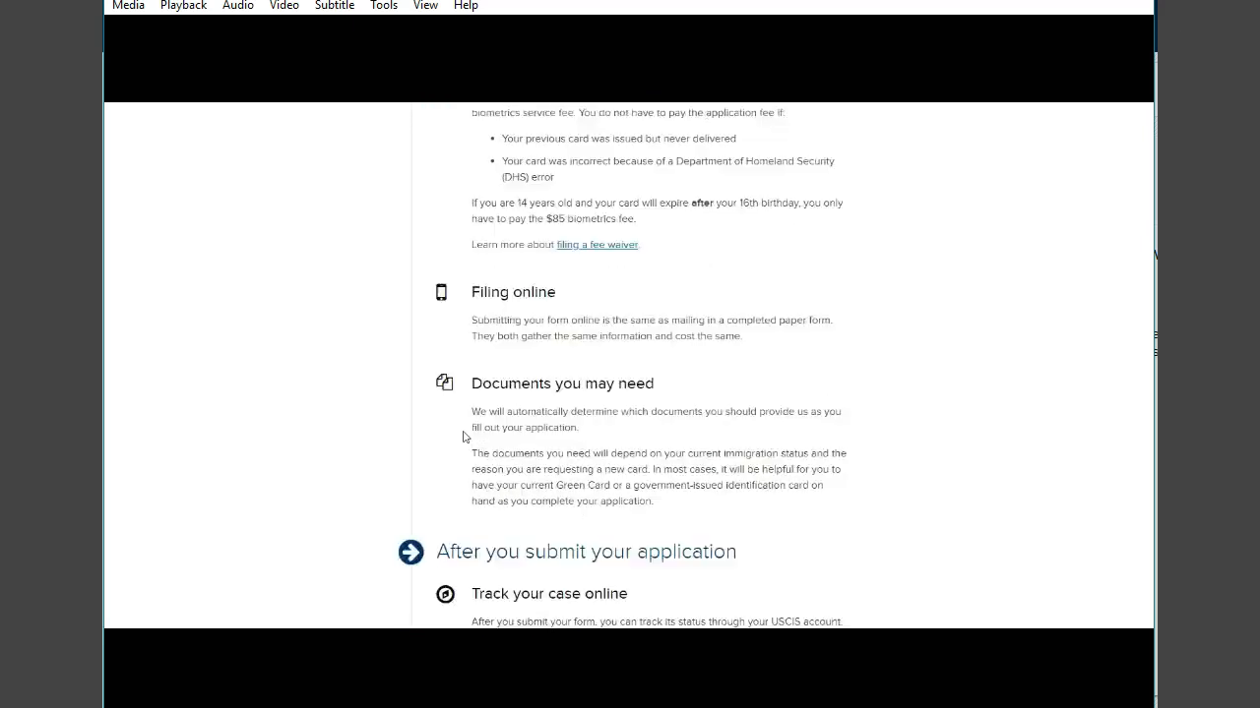
{"action": "left_click", "coordinate": [506, 395]}
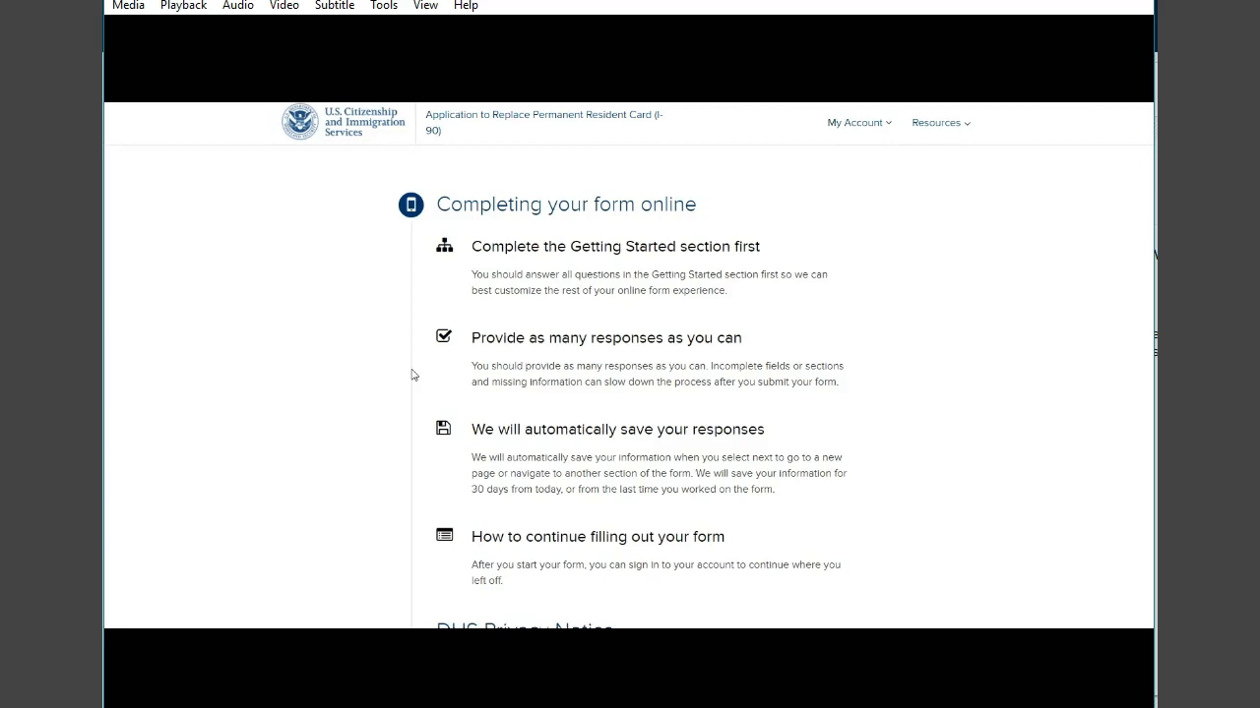
{"action": "scroll", "coordinate": [413, 375], "scroll_direction": "down", "scroll_amount": 2}
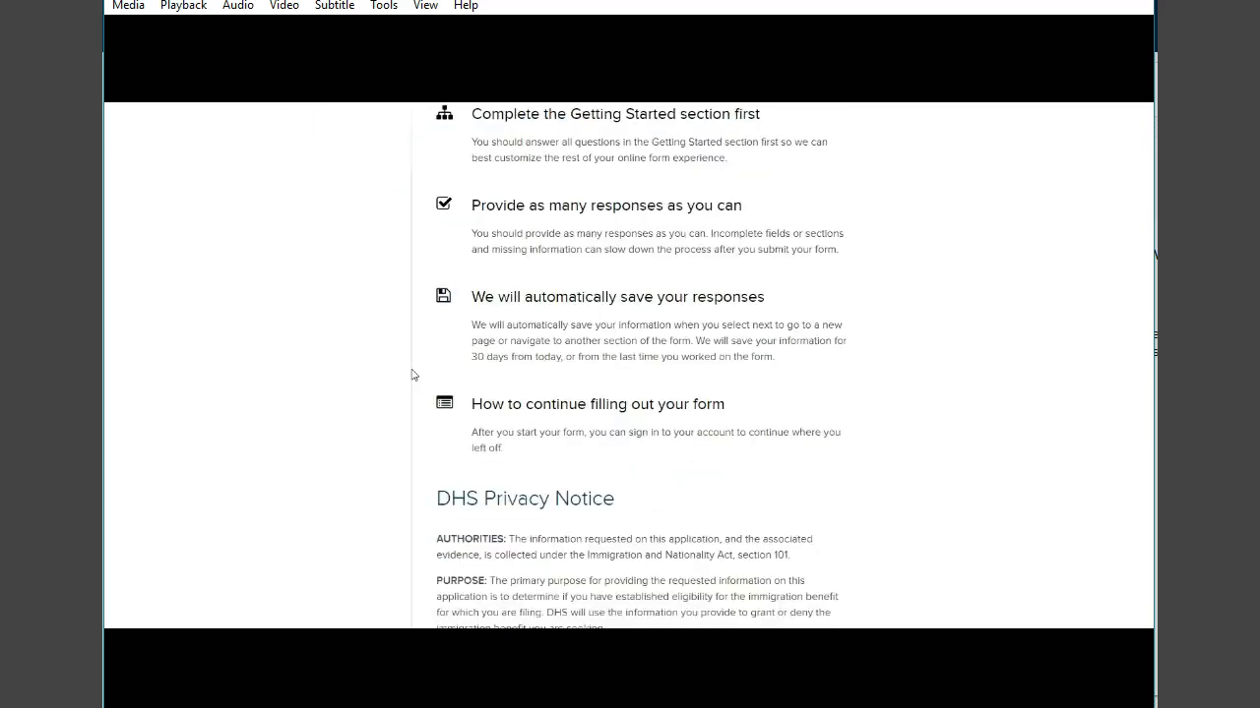
{"action": "left_click", "coordinate": [405, 378]}
{"action": "scroll", "coordinate": [409, 381], "scroll_direction": "down", "scroll_amount": 8}
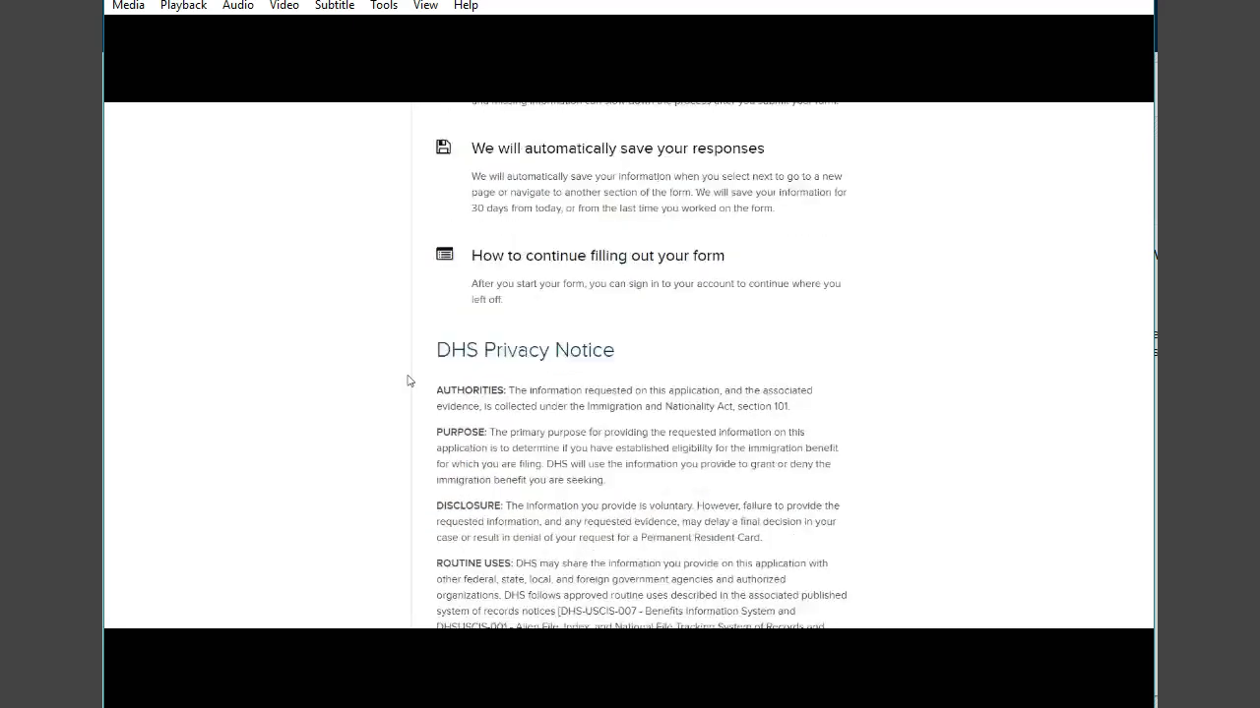
{"action": "scroll", "coordinate": [409, 381], "scroll_direction": "down", "scroll_amount": 3}
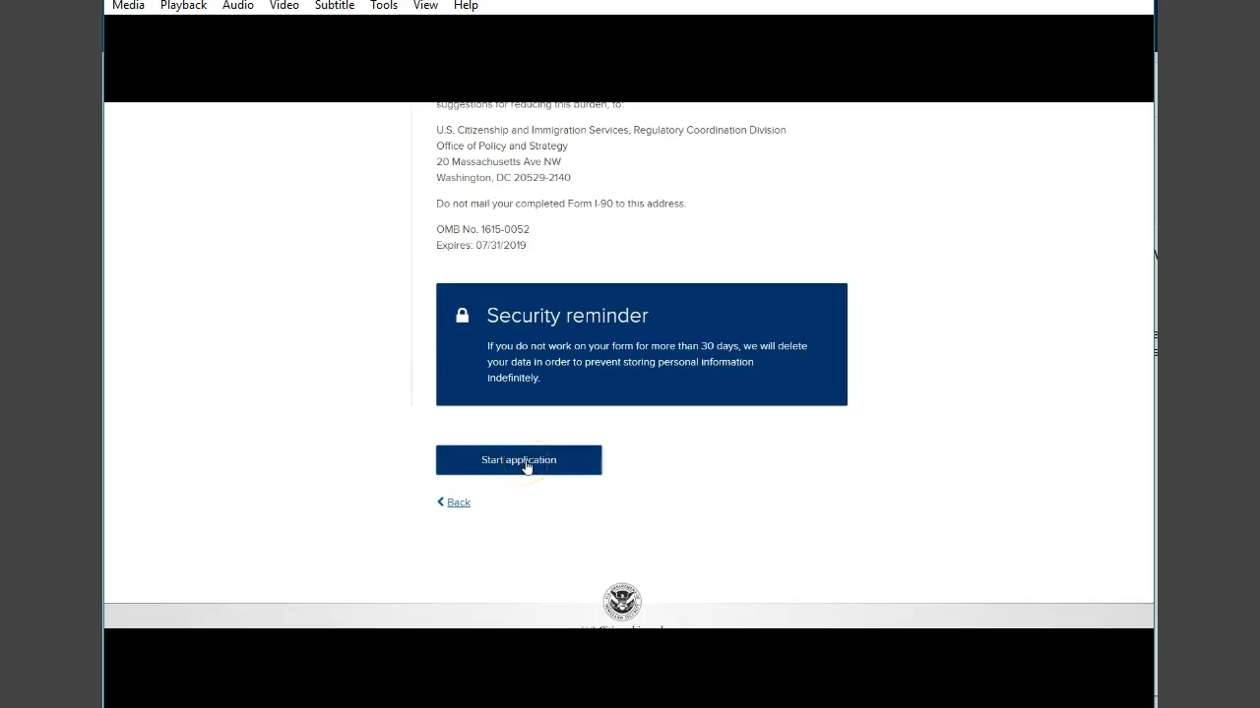
- Start the application and answer No to whether someone is assisting with completing it
{"action": "left_click", "coordinate": [520, 465]}
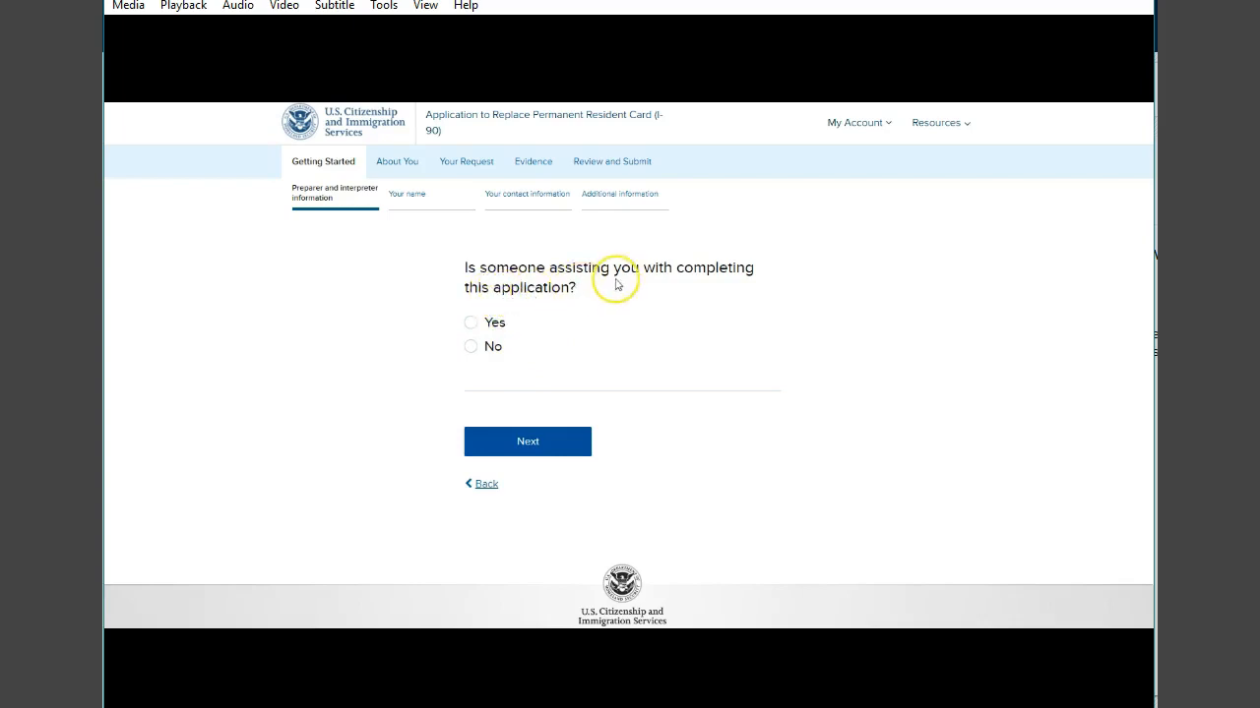
{"action": "left_click", "coordinate": [470, 347]}
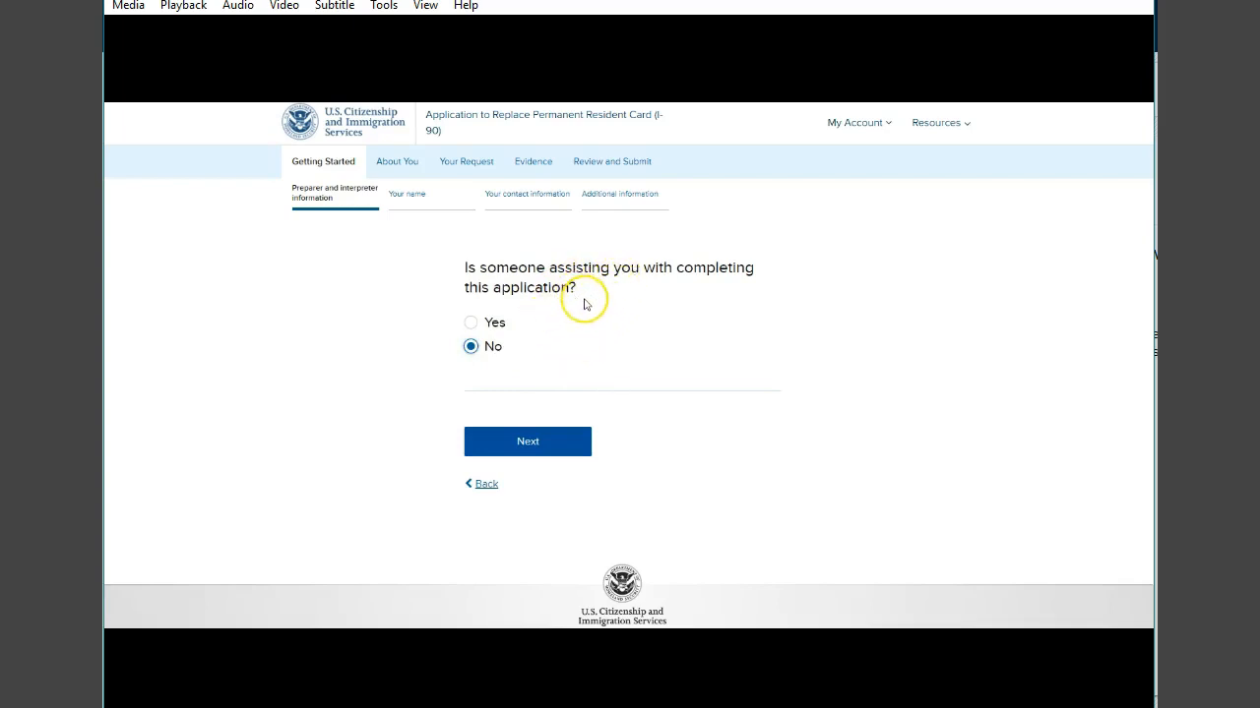
{"action": "left_click", "coordinate": [537, 442]}
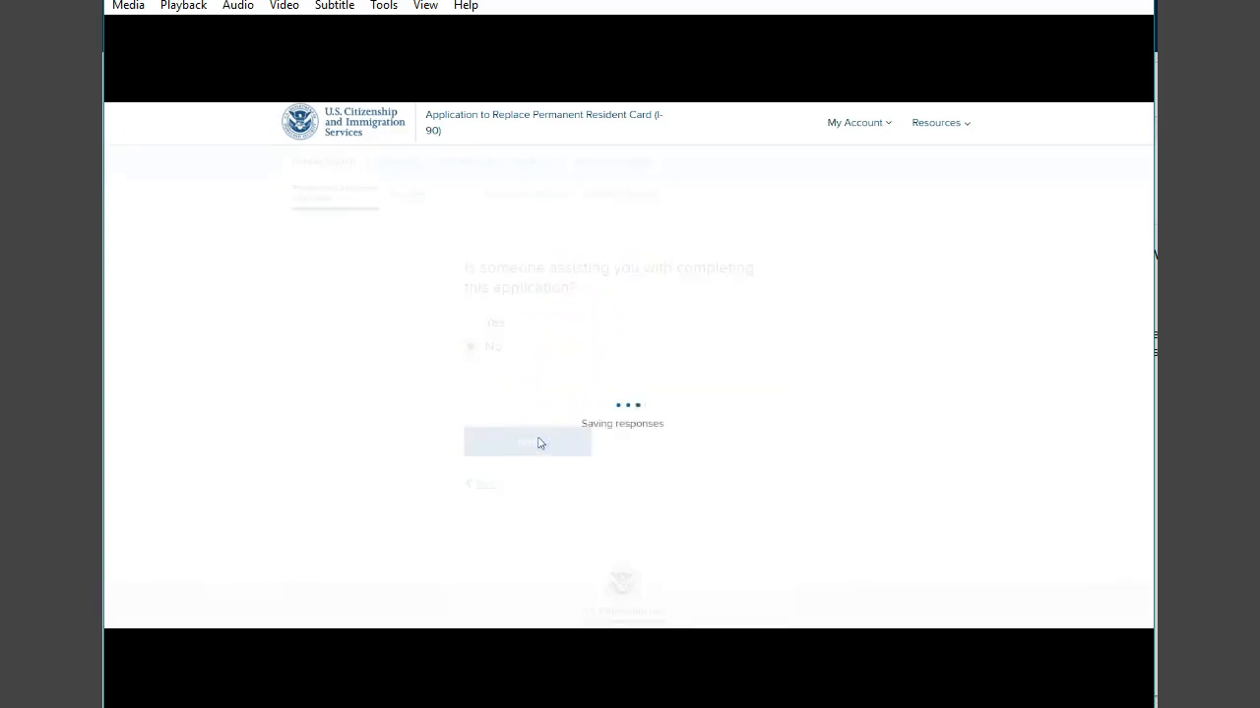
- Work through the contact address and additional information pages of the Getting Started section
{"action": "left_click", "coordinate": [507, 396]}
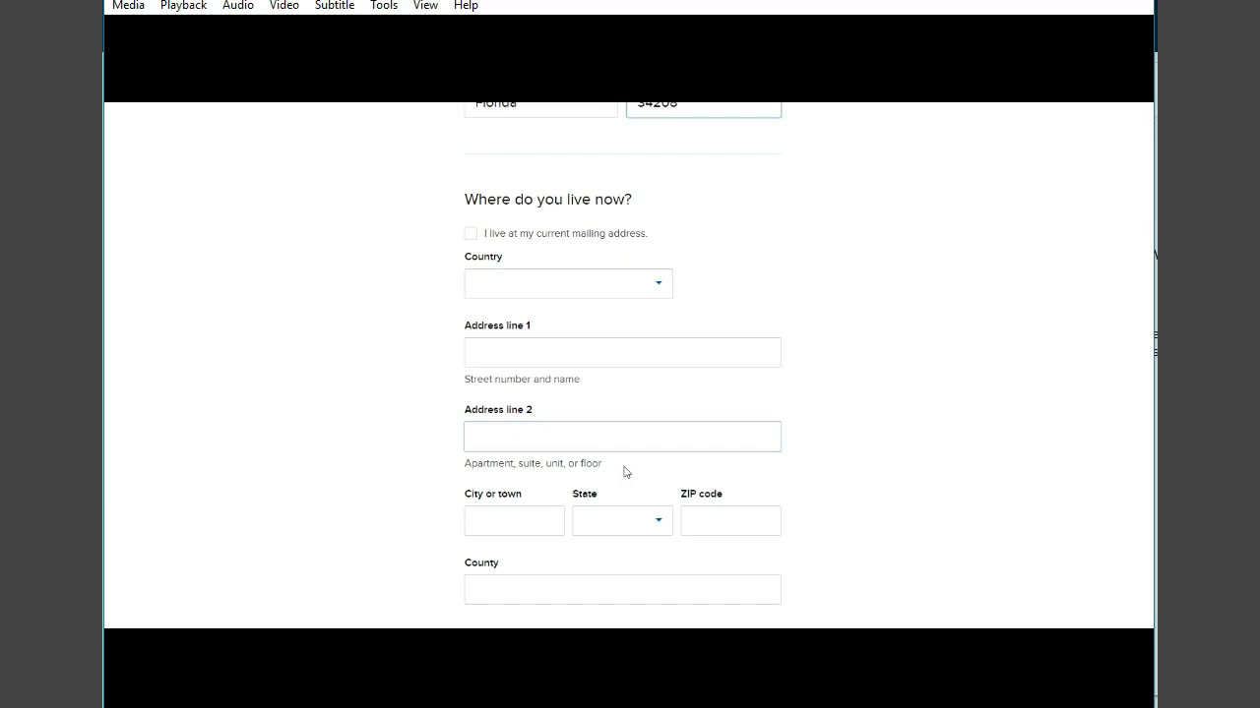
{"action": "scroll", "coordinate": [623, 472], "scroll_direction": "down", "scroll_amount": 1}
{"action": "left_click", "coordinate": [615, 462]}
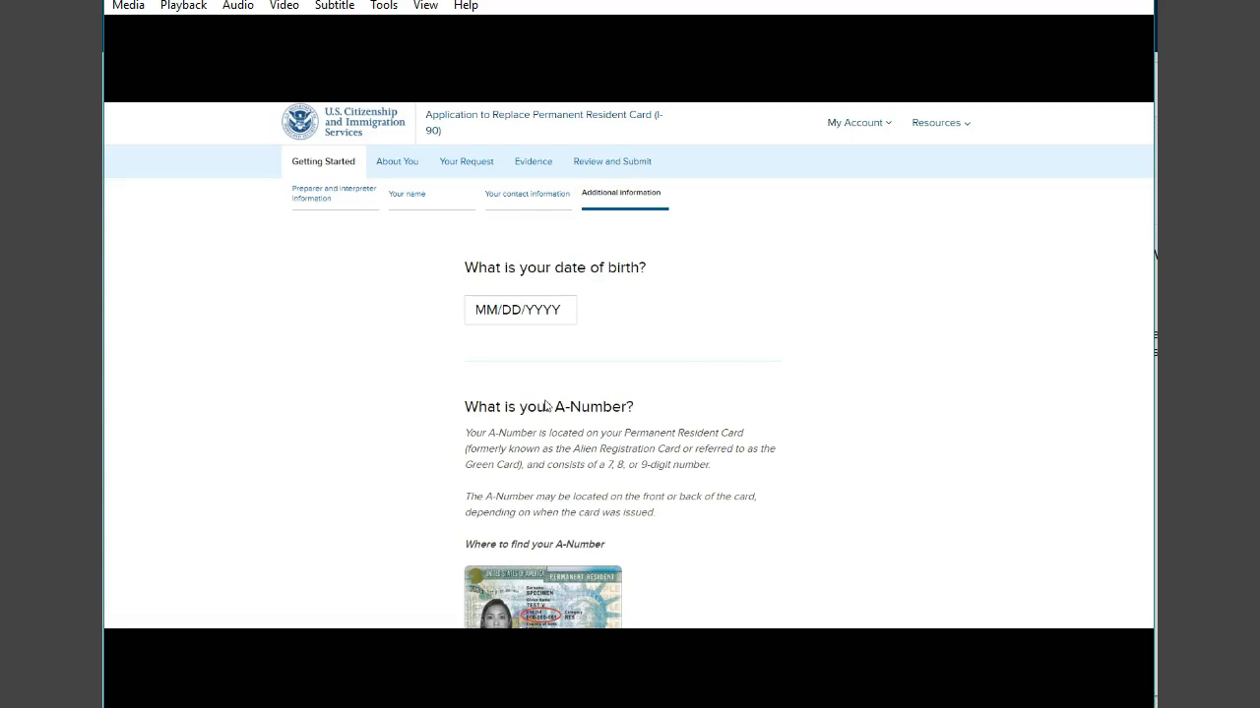
{"action": "scroll", "coordinate": [551, 399], "scroll_direction": "down", "scroll_amount": 10}
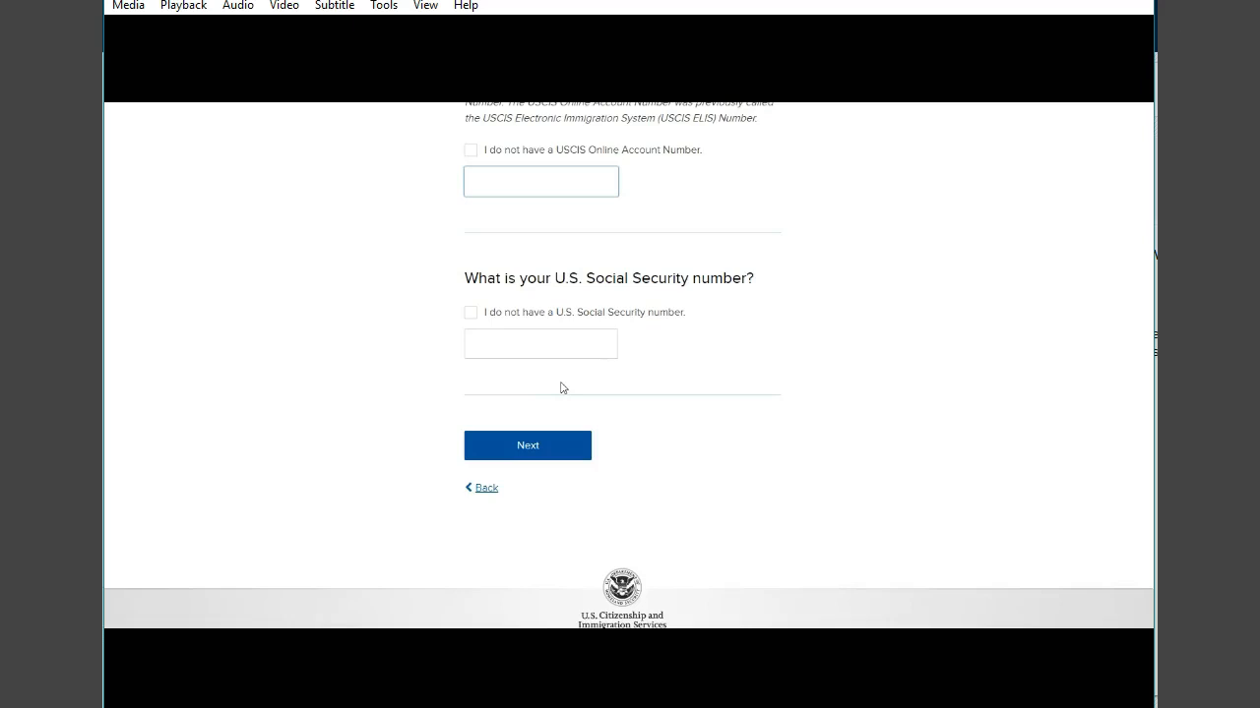
{"action": "left_click", "coordinate": [605, 309]}
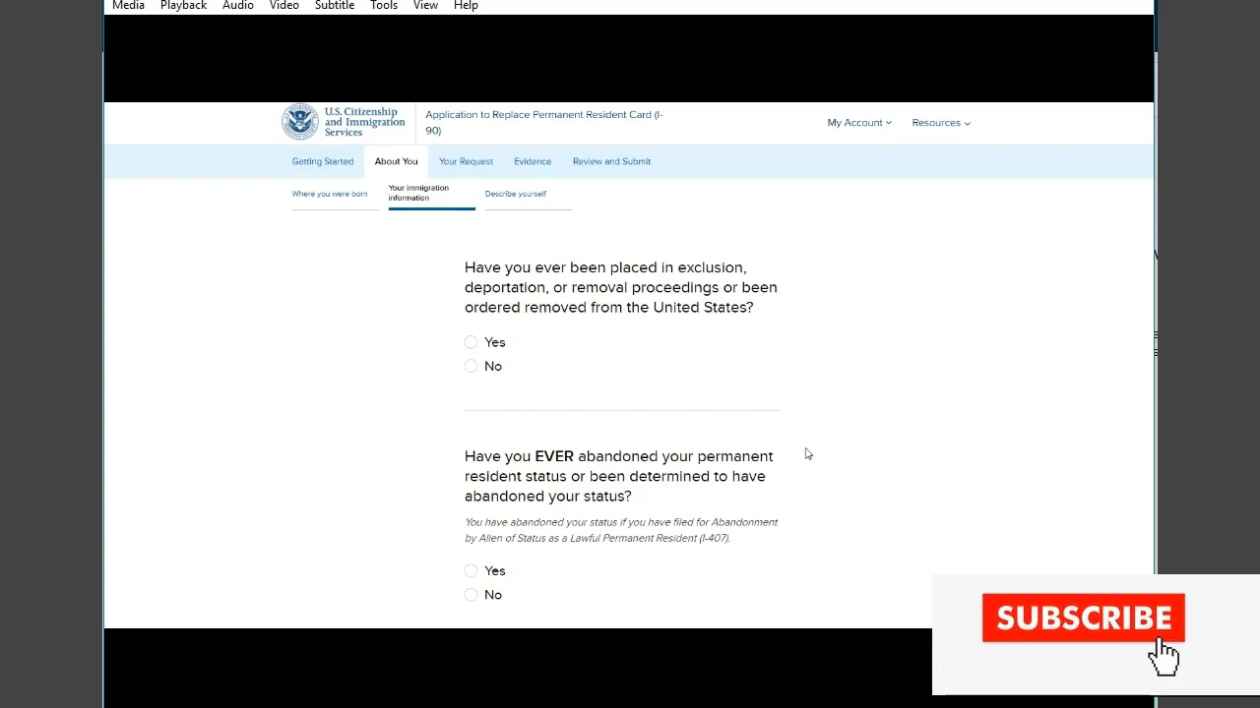
- Answer No to both the removal proceedings question and the abandoned permanent resident status question
{"action": "left_click", "coordinate": [787, 414]}
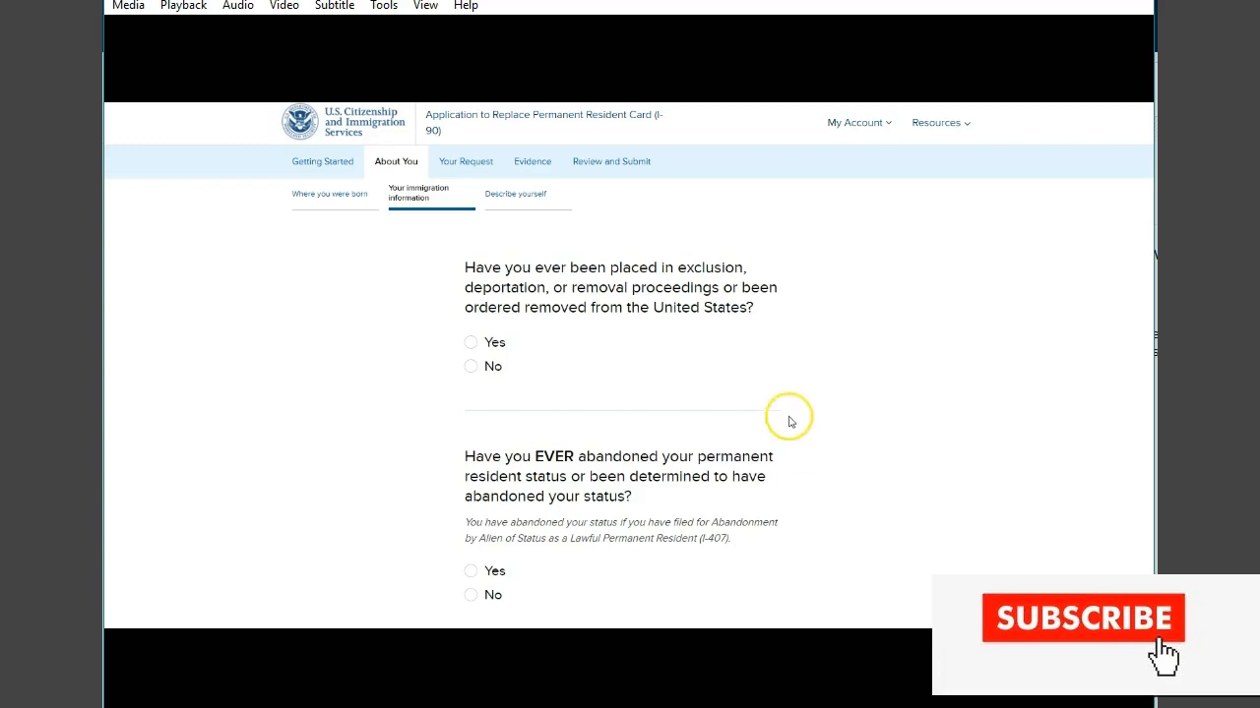
{"action": "scroll", "coordinate": [787, 416], "scroll_direction": "down", "scroll_amount": 2}
{"action": "scroll", "coordinate": [788, 416], "scroll_direction": "up", "scroll_amount": 2}
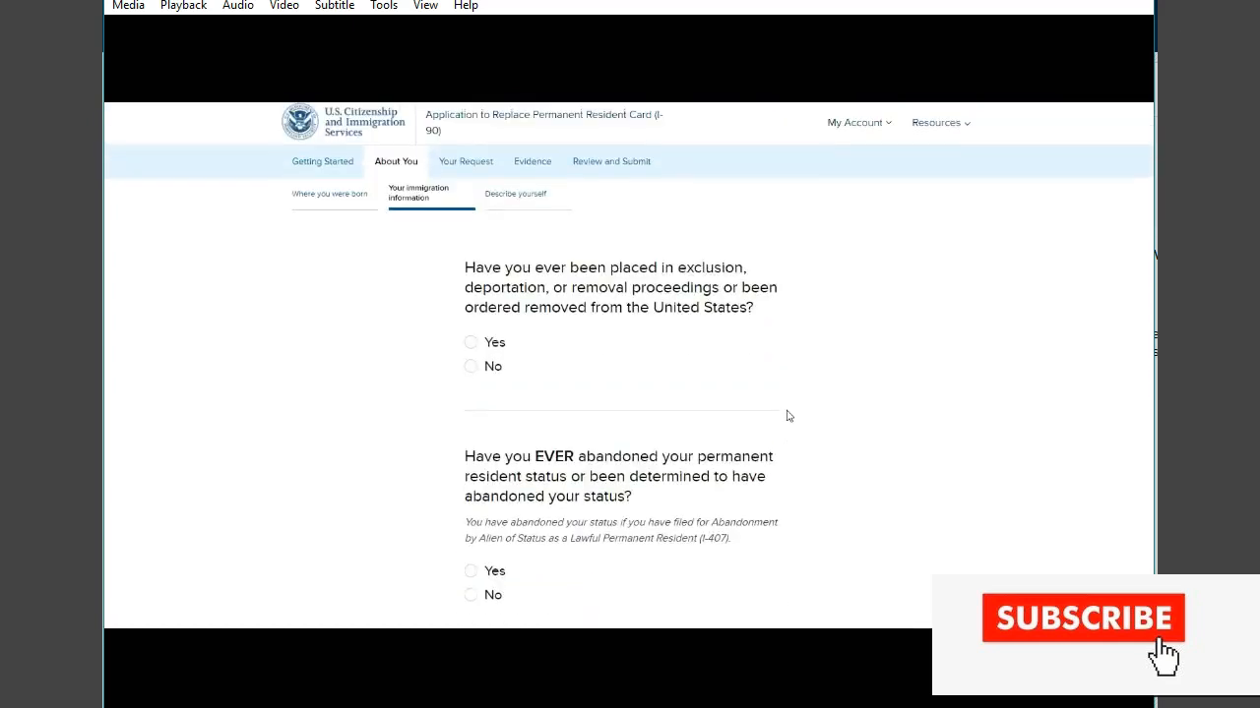
{"action": "scroll", "coordinate": [788, 417], "scroll_direction": "down", "scroll_amount": 1}
{"action": "left_click", "coordinate": [751, 384]}
{"action": "left_click", "coordinate": [471, 299]}
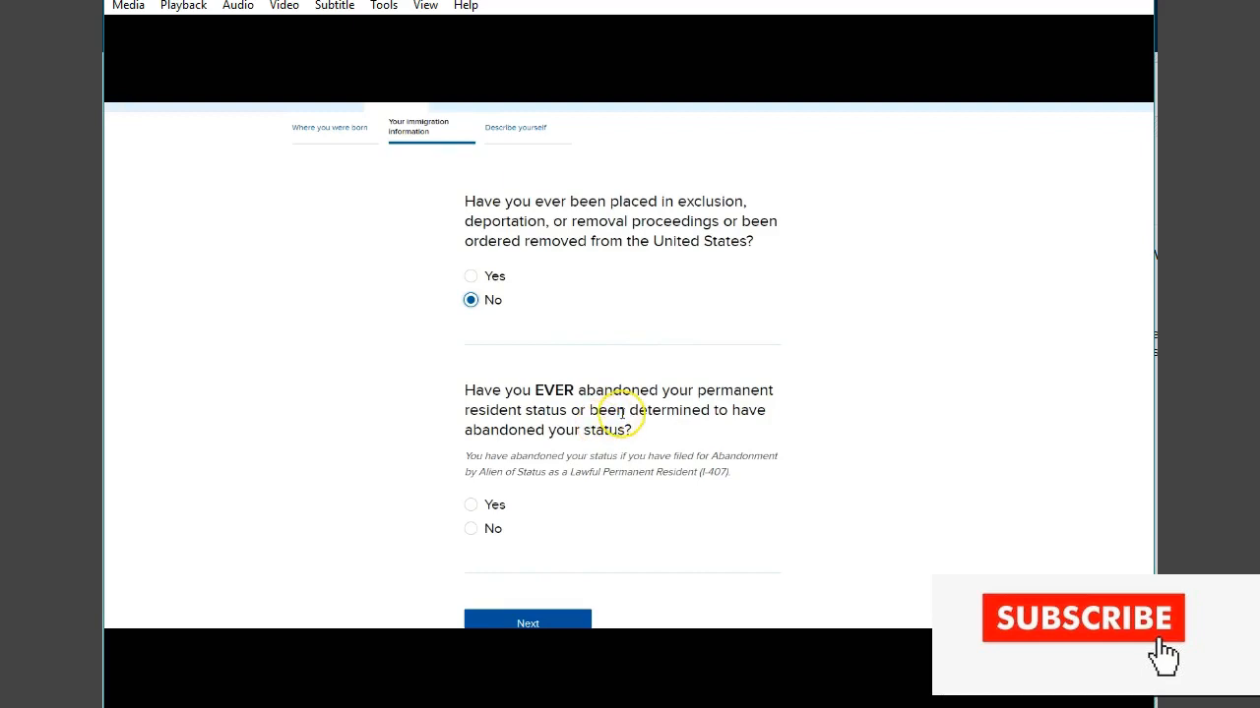
{"action": "left_click", "coordinate": [471, 528]}
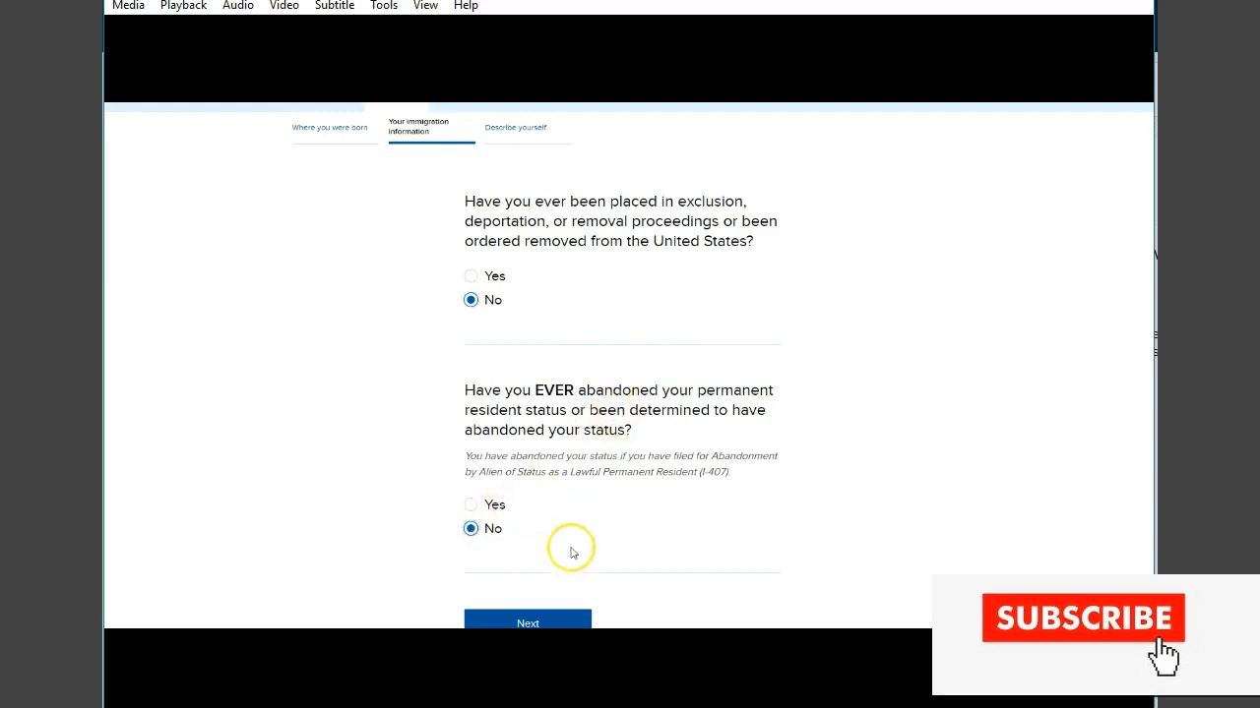
- Continue to the Describe yourself page and select Female as gender and Not Hispanic or Latino as ethnicity
{"action": "left_click", "coordinate": [541, 620]}
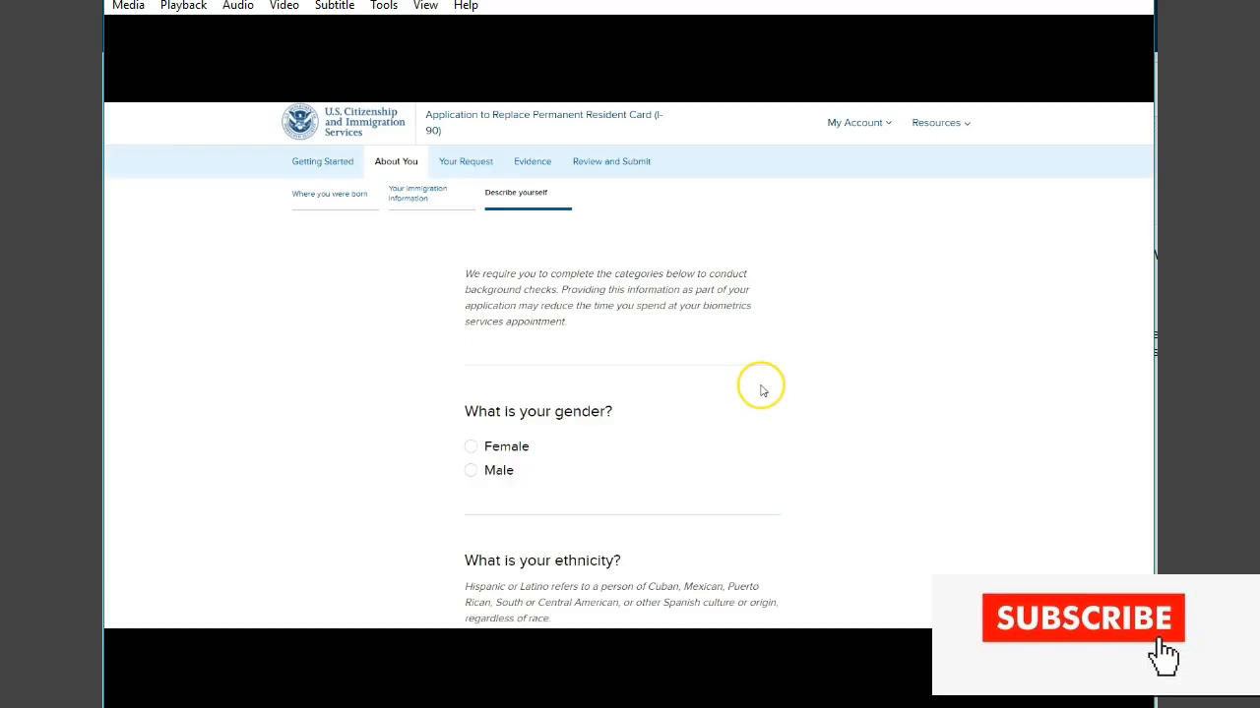
{"action": "scroll", "coordinate": [628, 456], "scroll_direction": "down", "scroll_amount": 6}
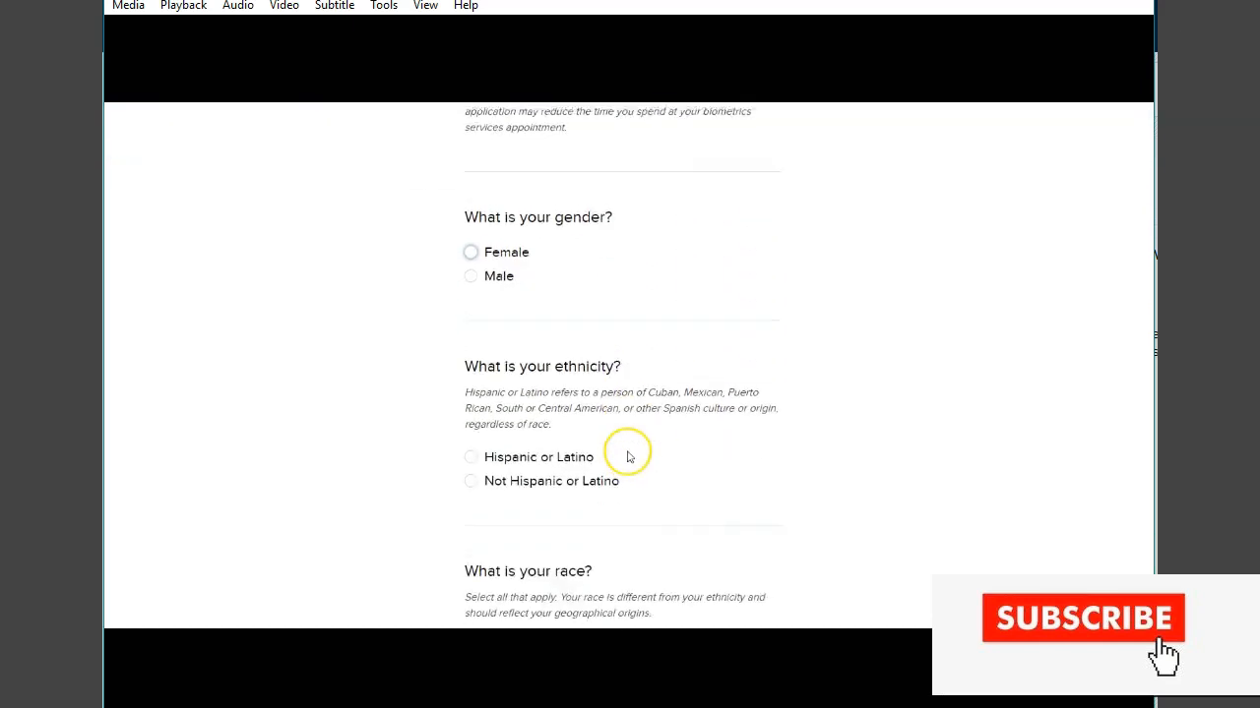
{"action": "scroll", "coordinate": [629, 456], "scroll_direction": "down", "scroll_amount": 5}
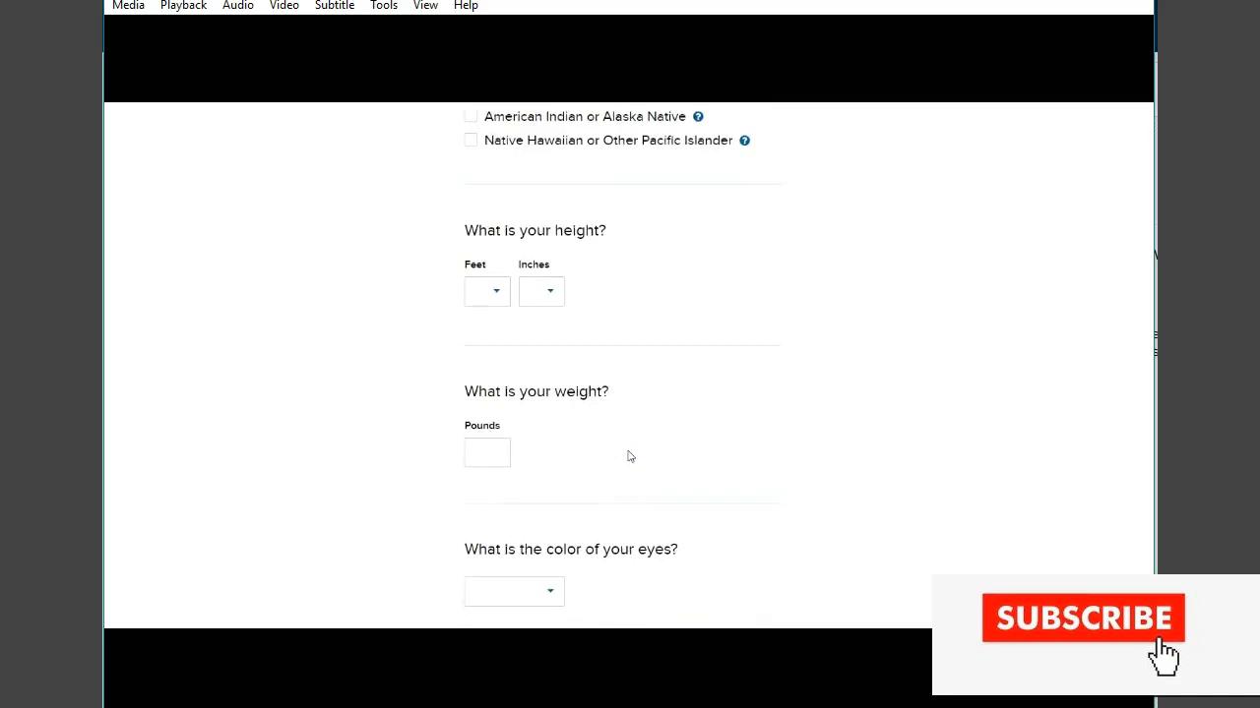
{"action": "scroll", "coordinate": [629, 456], "scroll_direction": "up", "scroll_amount": 10}
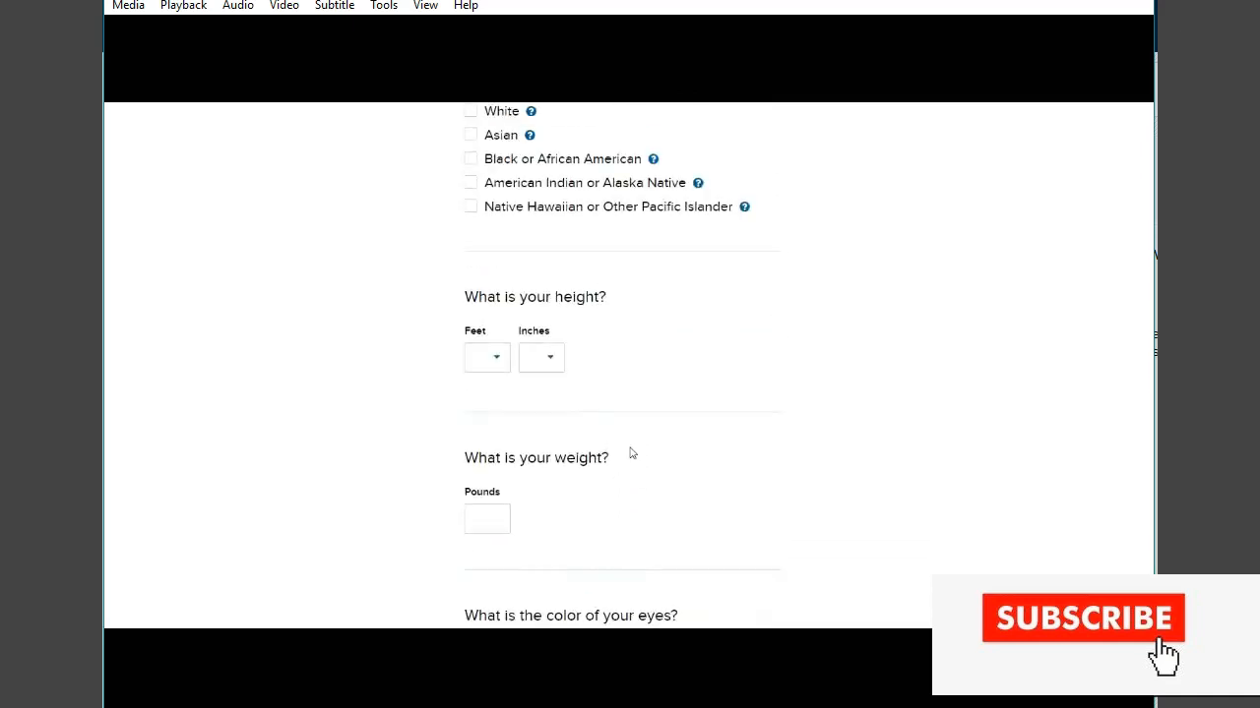
{"action": "scroll", "coordinate": [631, 452], "scroll_direction": "up", "scroll_amount": 3}
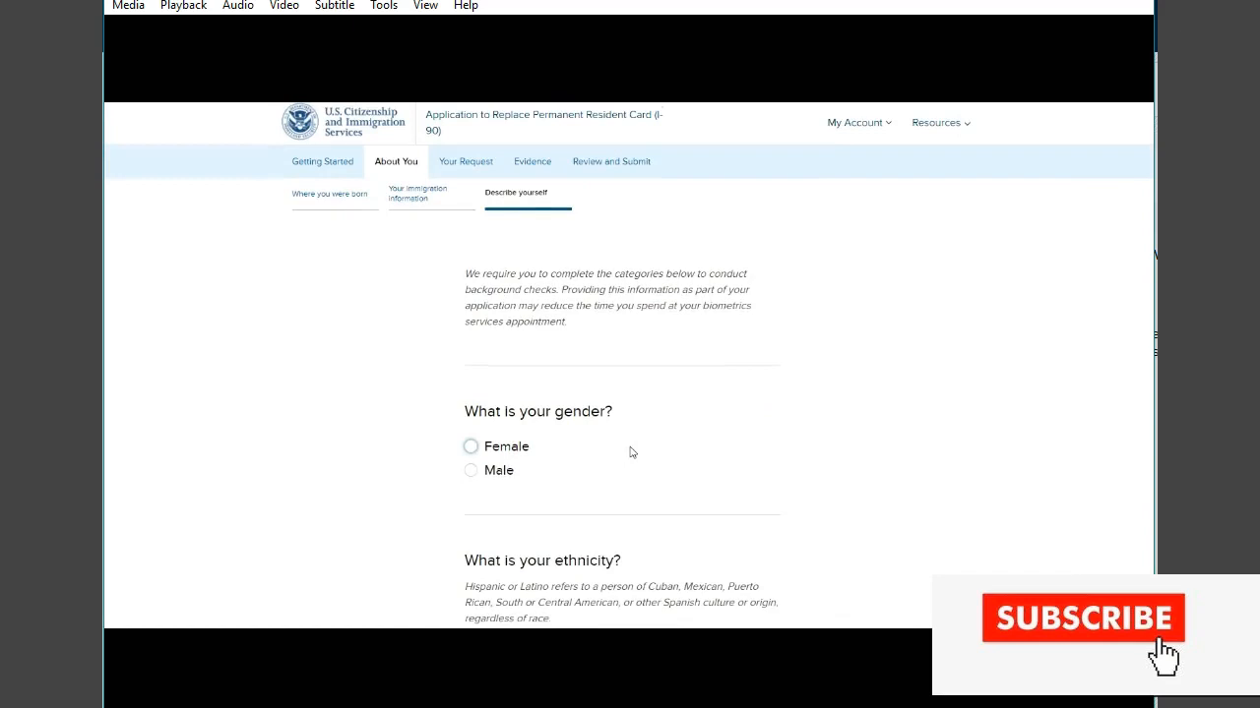
{"action": "scroll", "coordinate": [630, 450], "scroll_direction": "down", "scroll_amount": 2}
{"action": "scroll", "coordinate": [630, 450], "scroll_direction": "down", "scroll_amount": 1}
{"action": "left_click", "coordinate": [520, 307]}
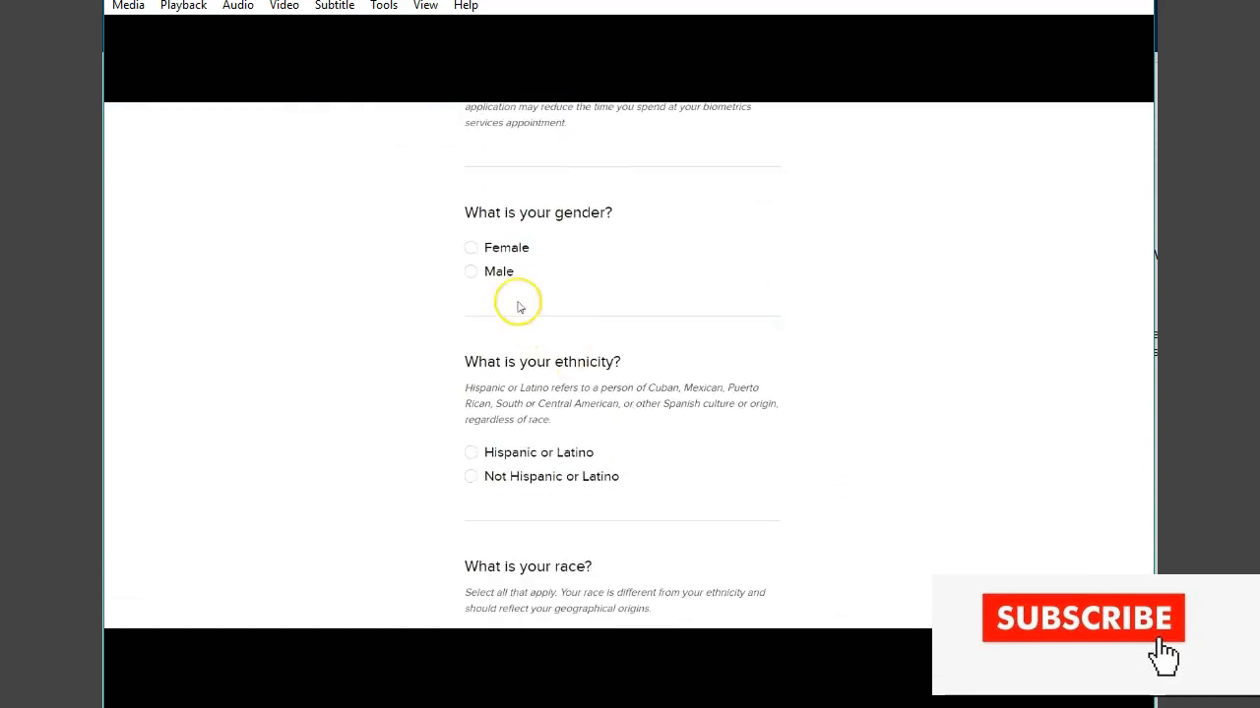
{"action": "left_click", "coordinate": [470, 249]}
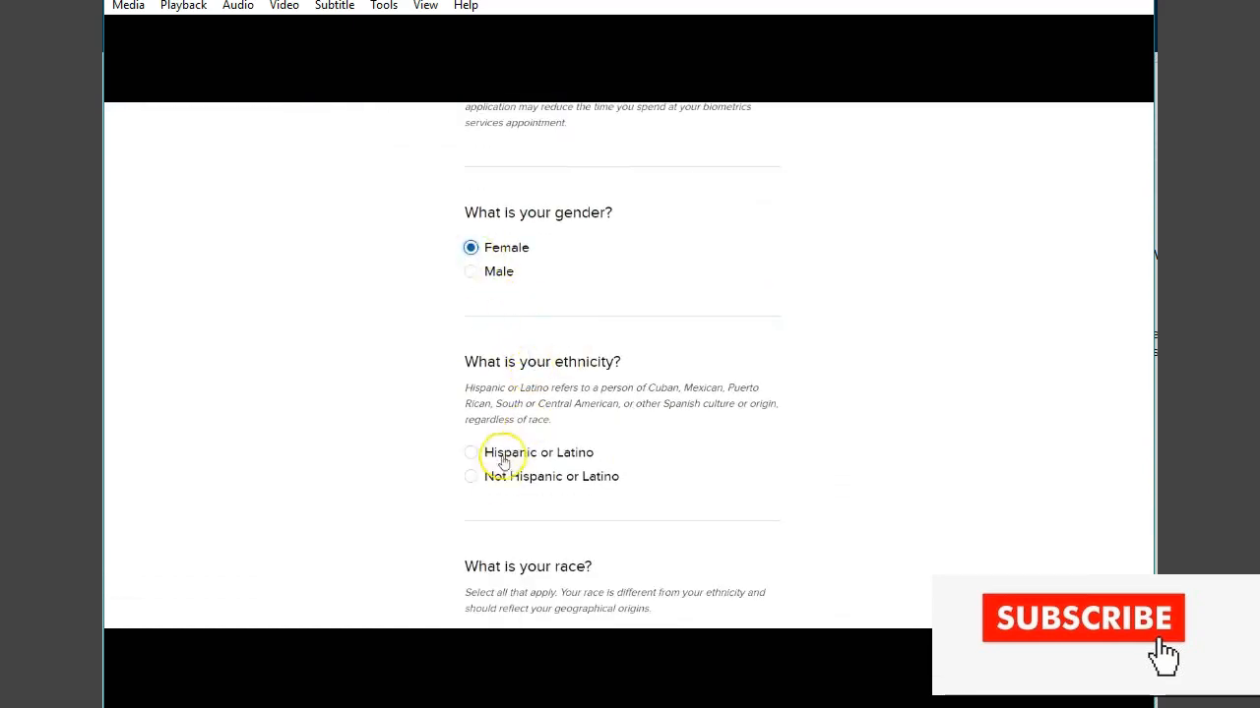
{"action": "left_click", "coordinate": [471, 477]}
- Select Black or African American as race and set the height to 5 feet 5 inches
{"action": "scroll", "coordinate": [638, 470], "scroll_direction": "down", "scroll_amount": 3}
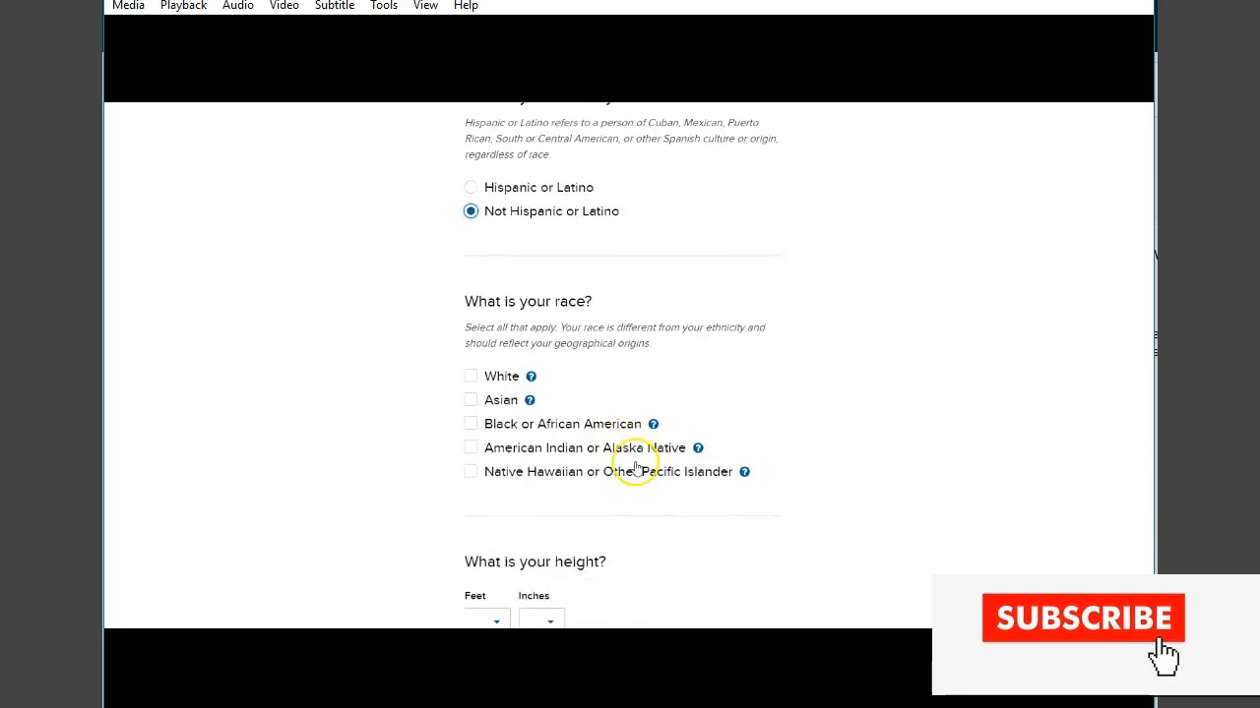
{"action": "left_click", "coordinate": [471, 424]}
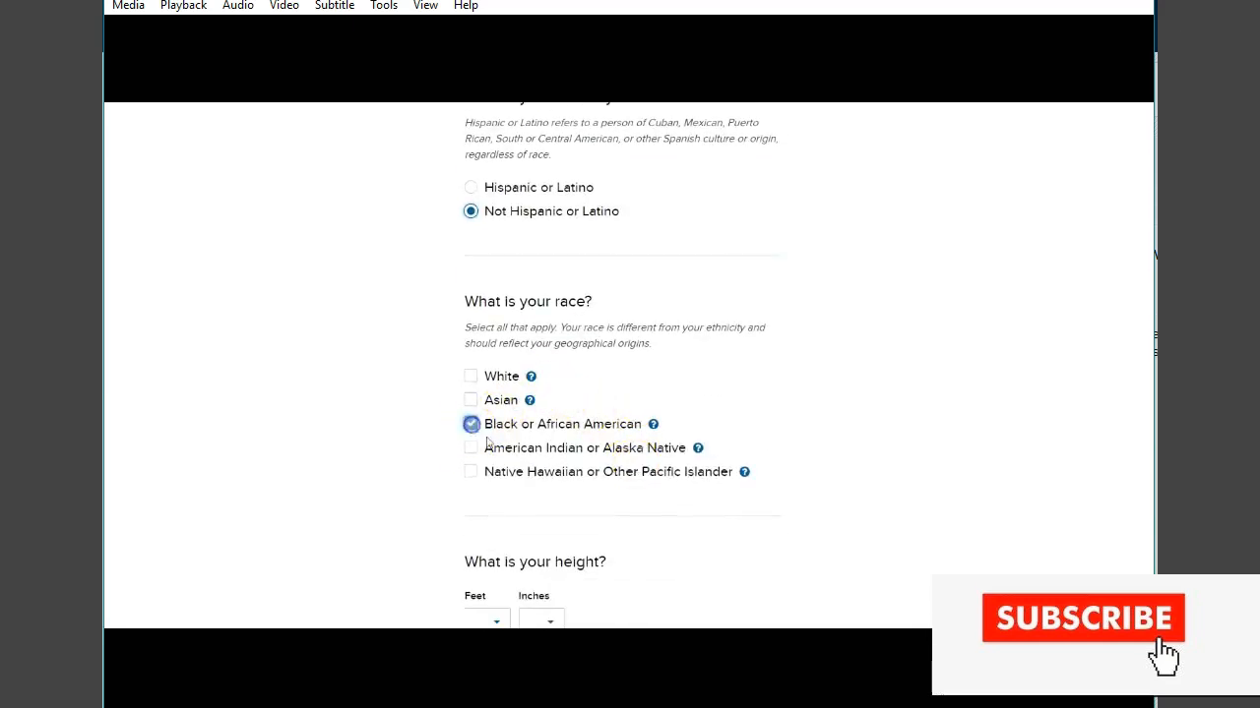
{"action": "scroll", "coordinate": [486, 444], "scroll_direction": "down", "scroll_amount": 2}
{"action": "left_click", "coordinate": [498, 423]}
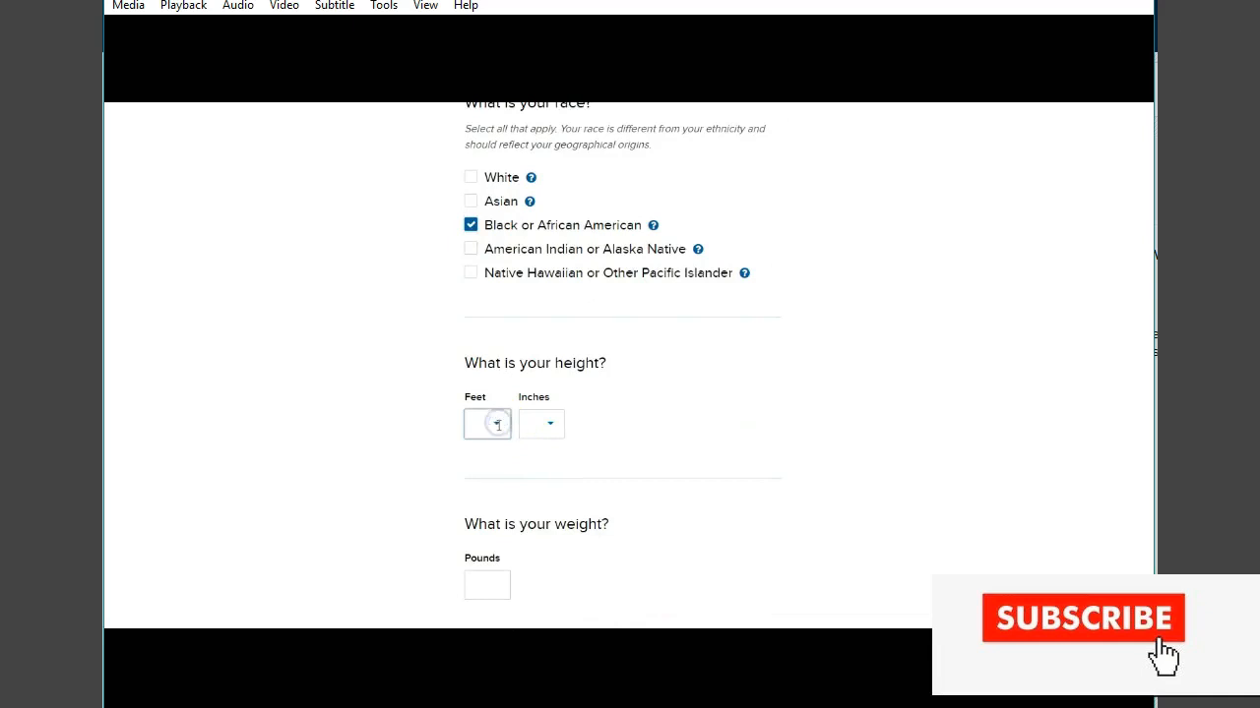
{"action": "left_click", "coordinate": [479, 545]}
{"action": "left_click", "coordinate": [550, 426]}
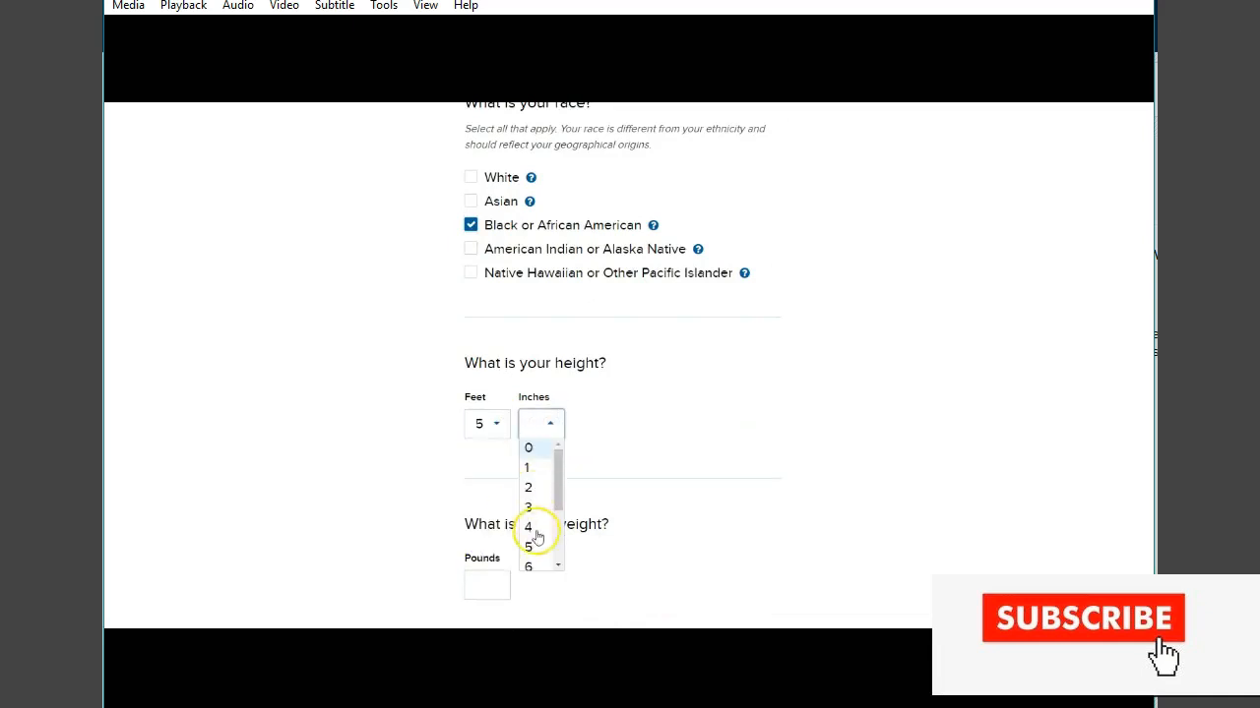
{"action": "left_click", "coordinate": [531, 547]}
- Enter a weight of 125 pounds and choose Black as the eye color
{"action": "scroll", "coordinate": [562, 522], "scroll_direction": "down", "scroll_amount": 2}
{"action": "left_click", "coordinate": [475, 382]}
{"action": "type", "text": "125"}
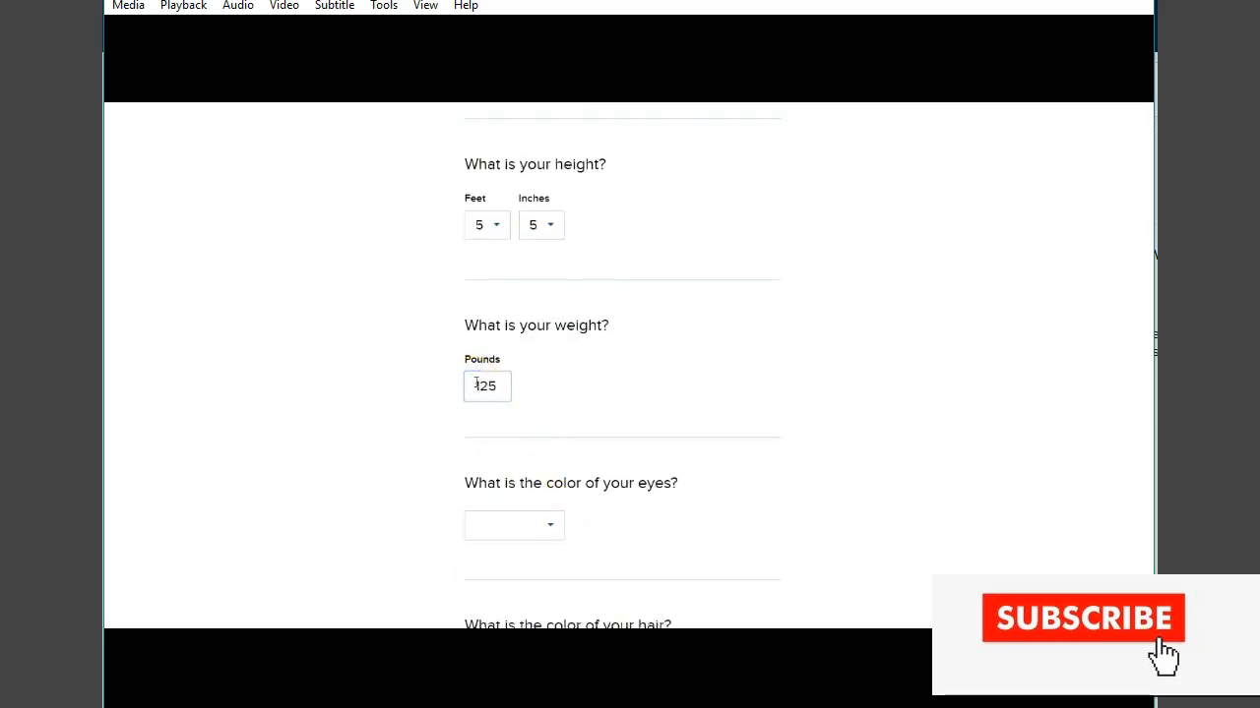
{"action": "left_click", "coordinate": [549, 525]}
{"action": "type", "text": "b"}
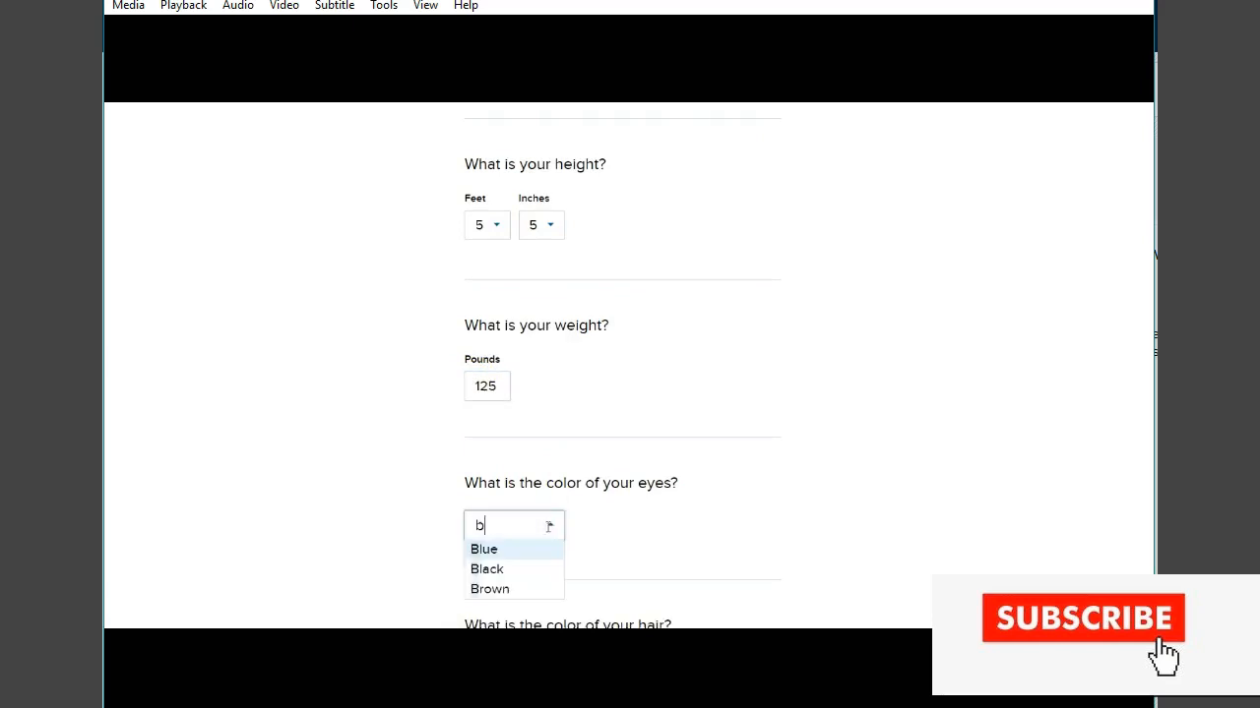
{"action": "left_click", "coordinate": [484, 570]}
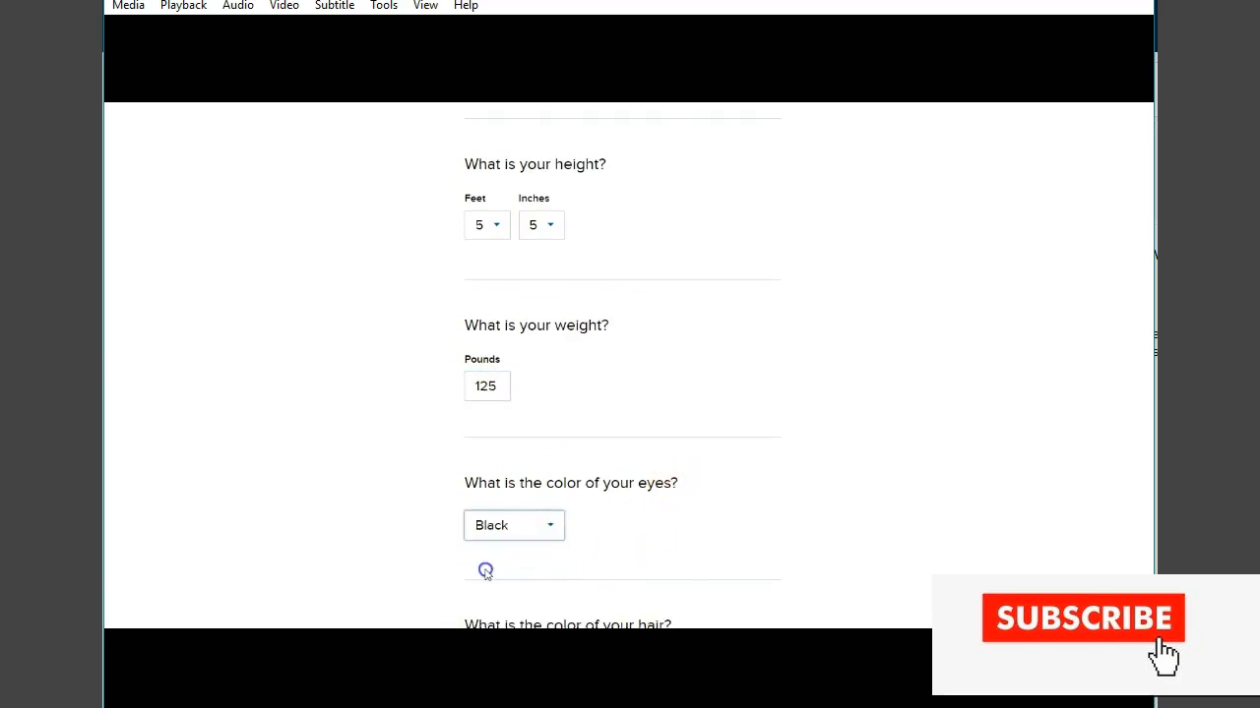
- Choose Black as the hair color and continue to the next section
{"action": "scroll", "coordinate": [532, 554], "scroll_direction": "down", "scroll_amount": 1}
{"action": "left_click", "coordinate": [544, 535]}
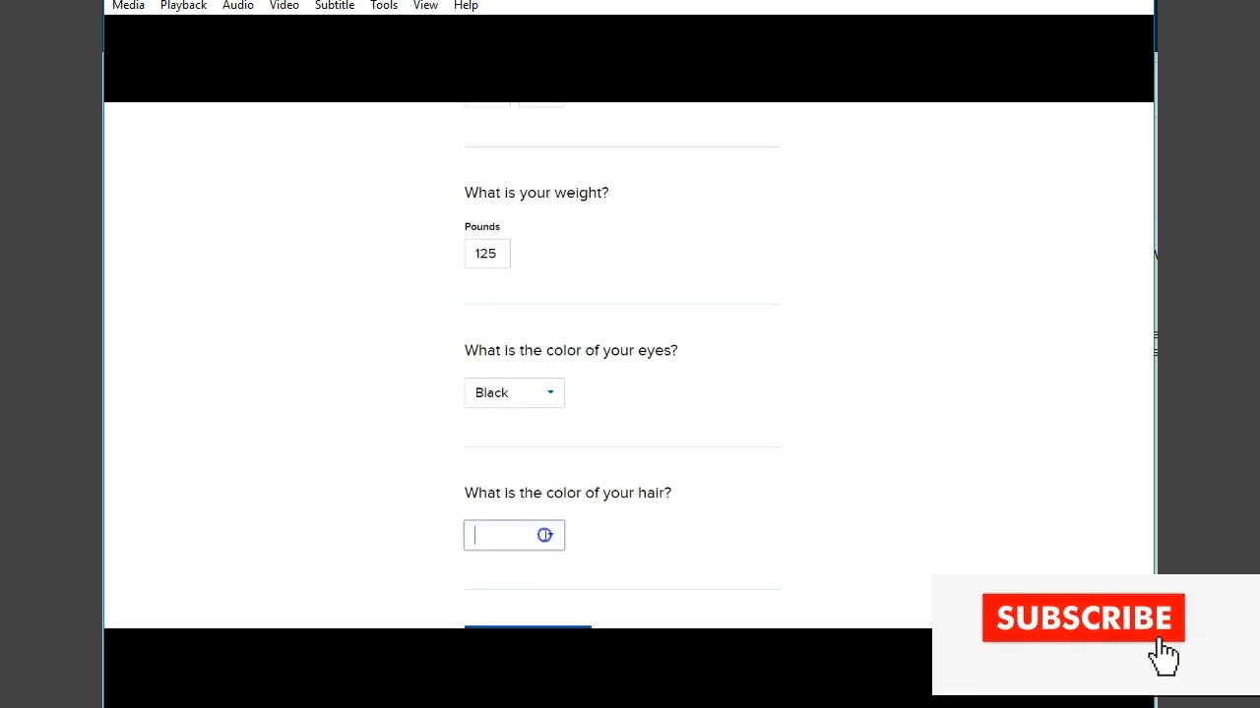
{"action": "type", "text": "b"}
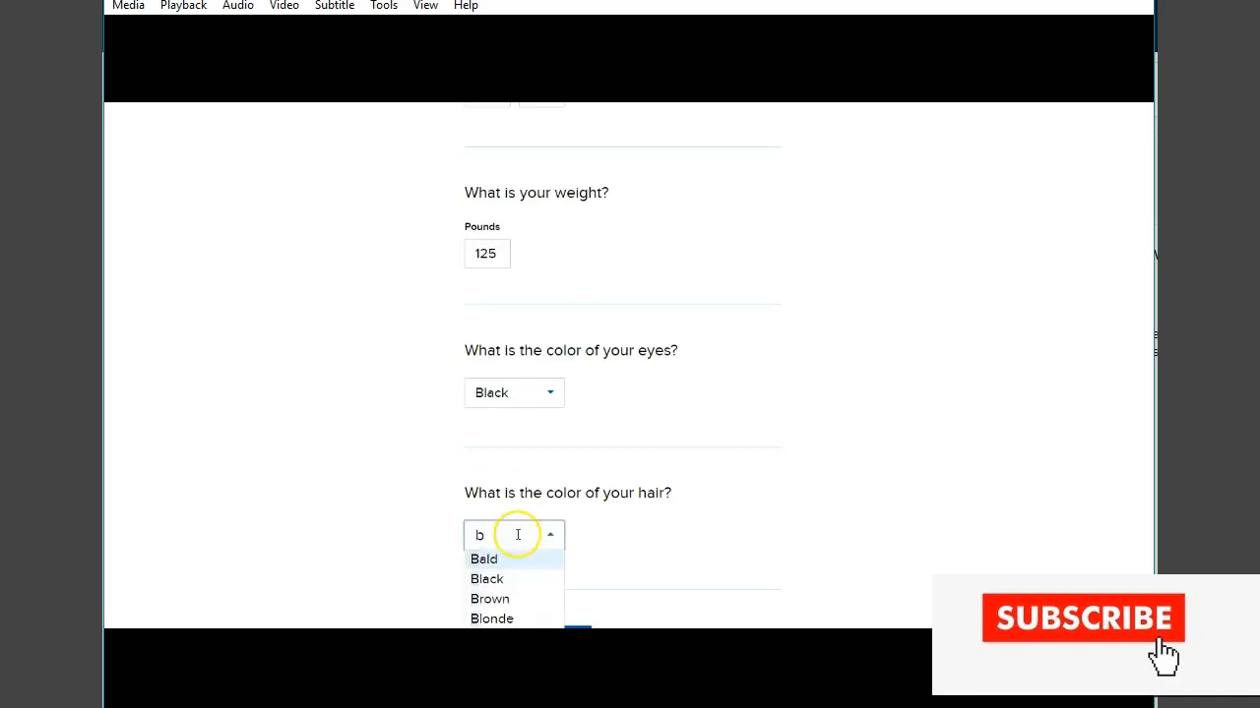
{"action": "left_click", "coordinate": [499, 588]}
{"action": "scroll", "coordinate": [571, 565], "scroll_direction": "down", "scroll_amount": 2}
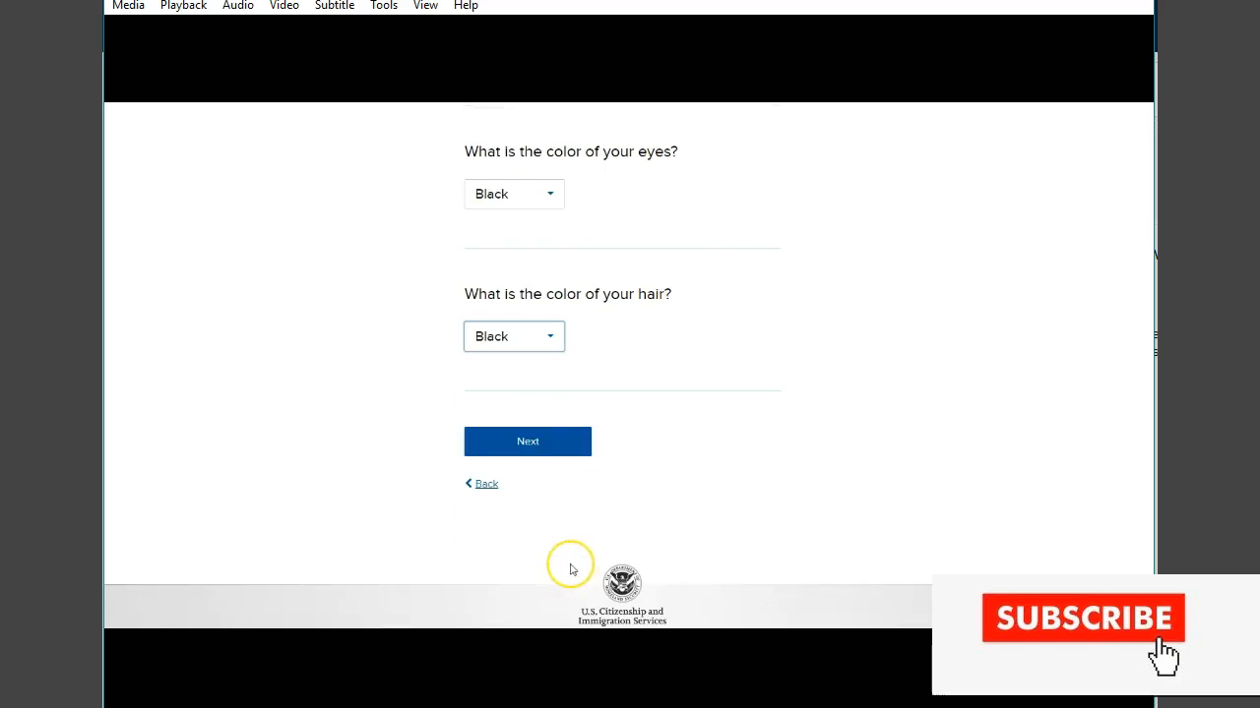
{"action": "left_click", "coordinate": [539, 457]}
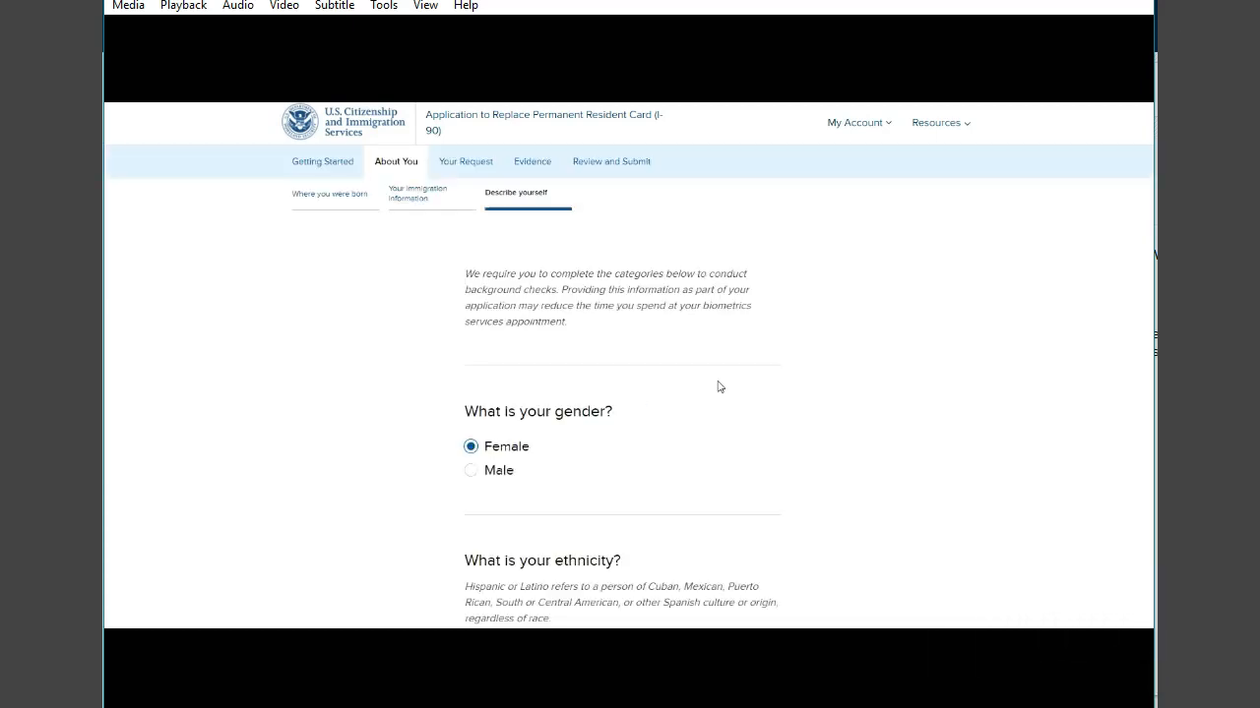
- Select Lawful permanent resident as the current immigration status and continue
{"action": "left_click", "coordinate": [719, 387]}
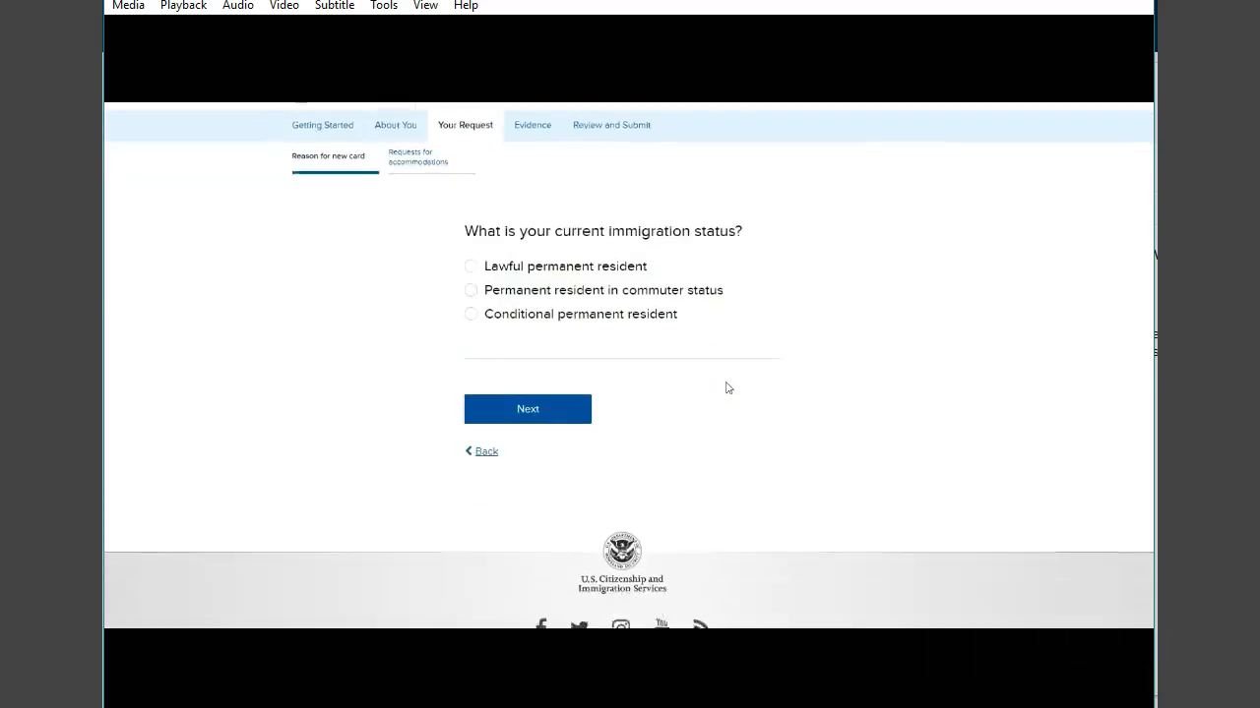
{"action": "scroll", "coordinate": [728, 387], "scroll_direction": "down", "scroll_amount": 5}
{"action": "scroll", "coordinate": [730, 387], "scroll_direction": "up", "scroll_amount": 2}
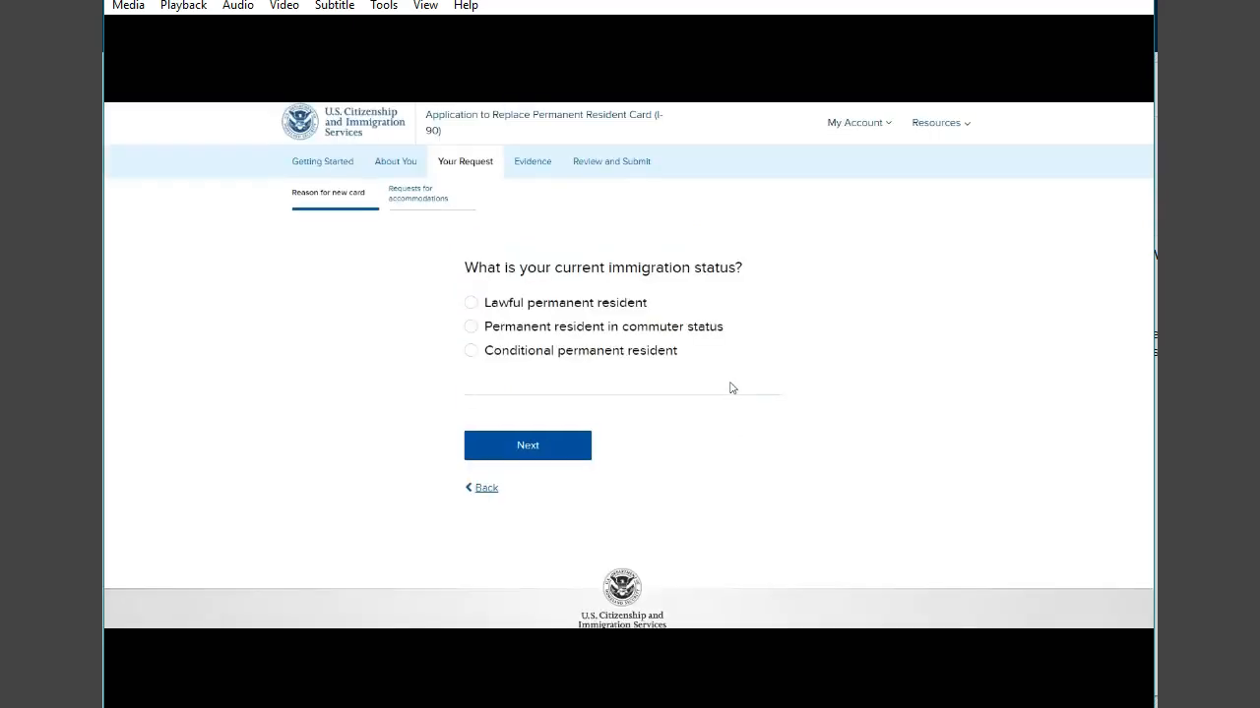
{"action": "left_click", "coordinate": [723, 386]}
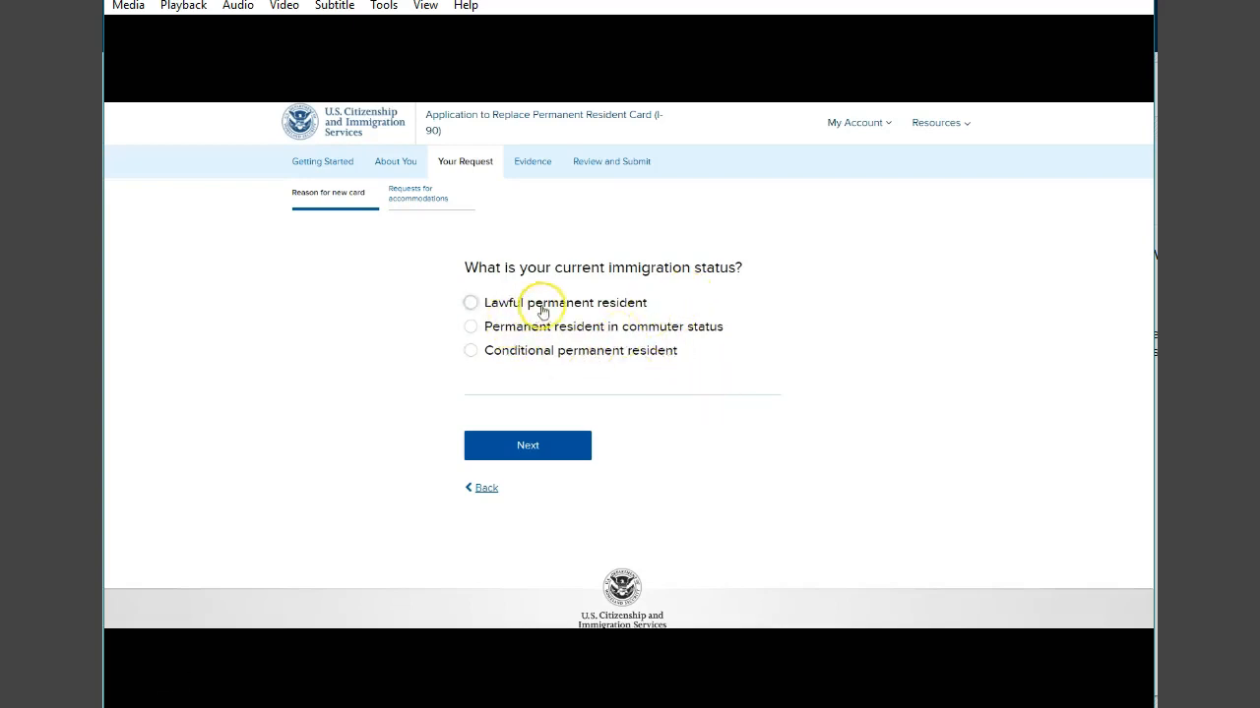
{"action": "left_click", "coordinate": [471, 303]}
{"action": "left_click", "coordinate": [528, 450]}
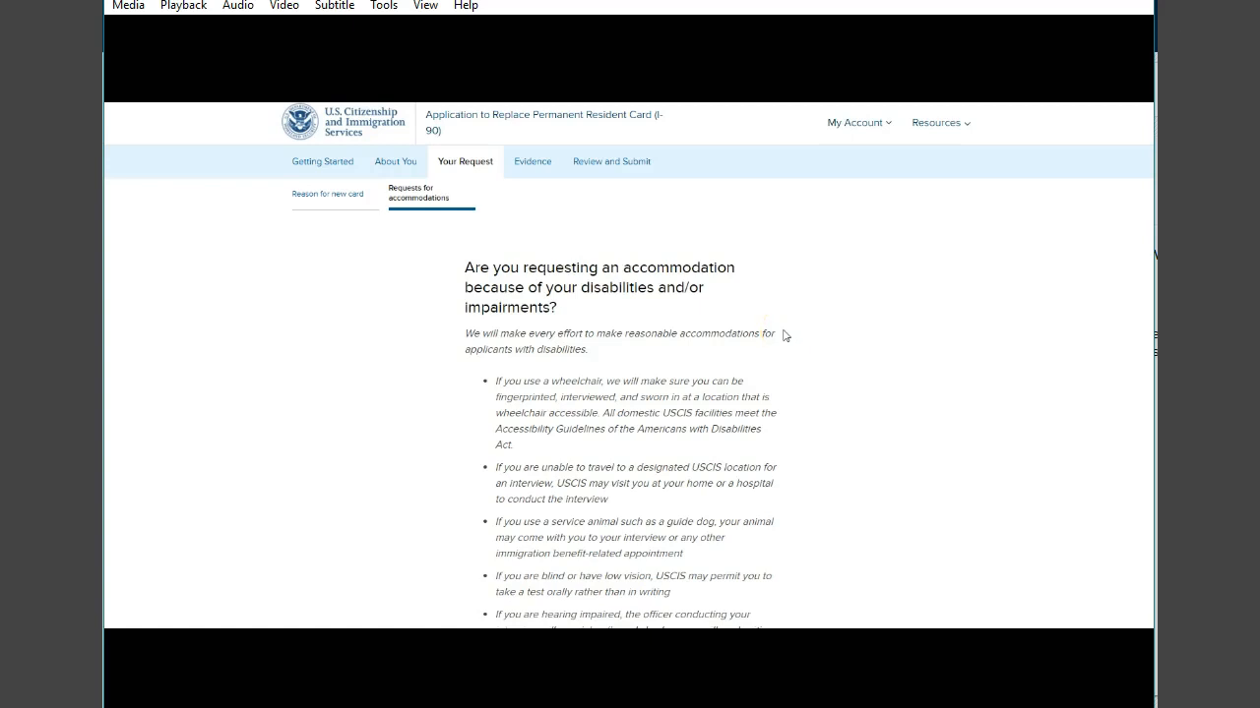
- Answer No to requesting an accommodation for disabilities and continue to the Evidence section
{"action": "scroll", "coordinate": [784, 336], "scroll_direction": "down", "scroll_amount": 2}
{"action": "left_click", "coordinate": [470, 561]}
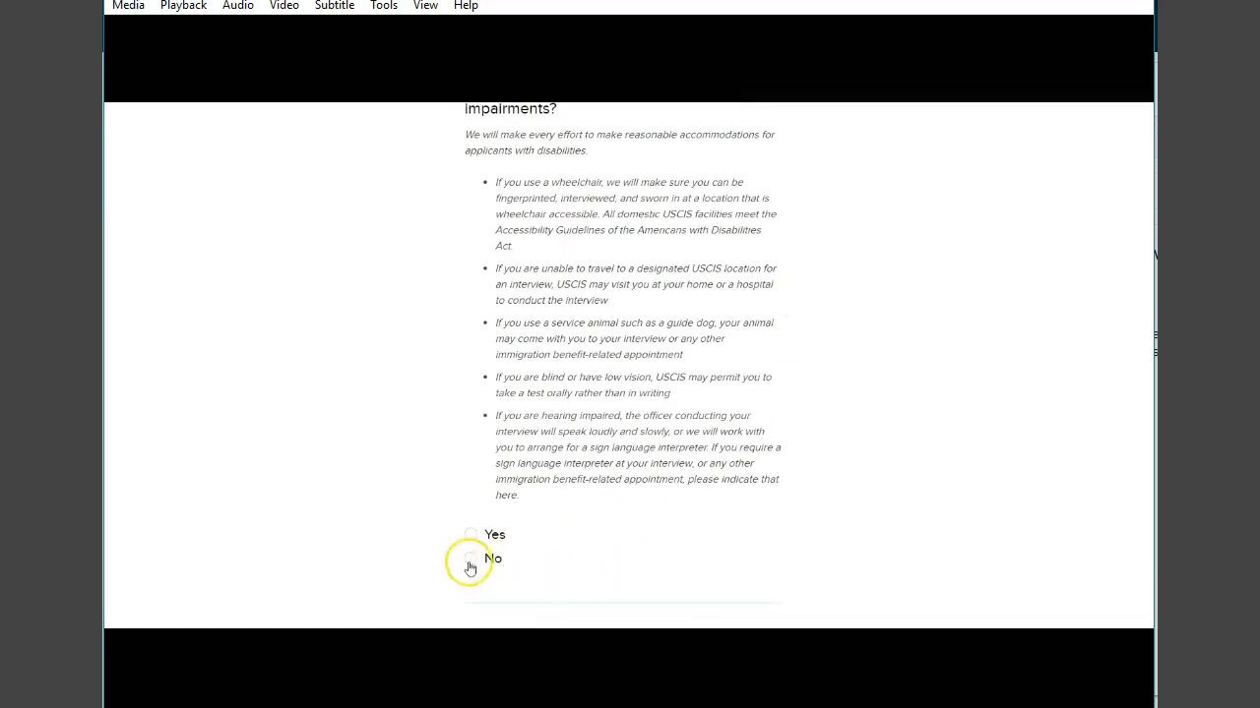
{"action": "scroll", "coordinate": [472, 556], "scroll_direction": "down", "scroll_amount": 1}
{"action": "left_click", "coordinate": [554, 521]}
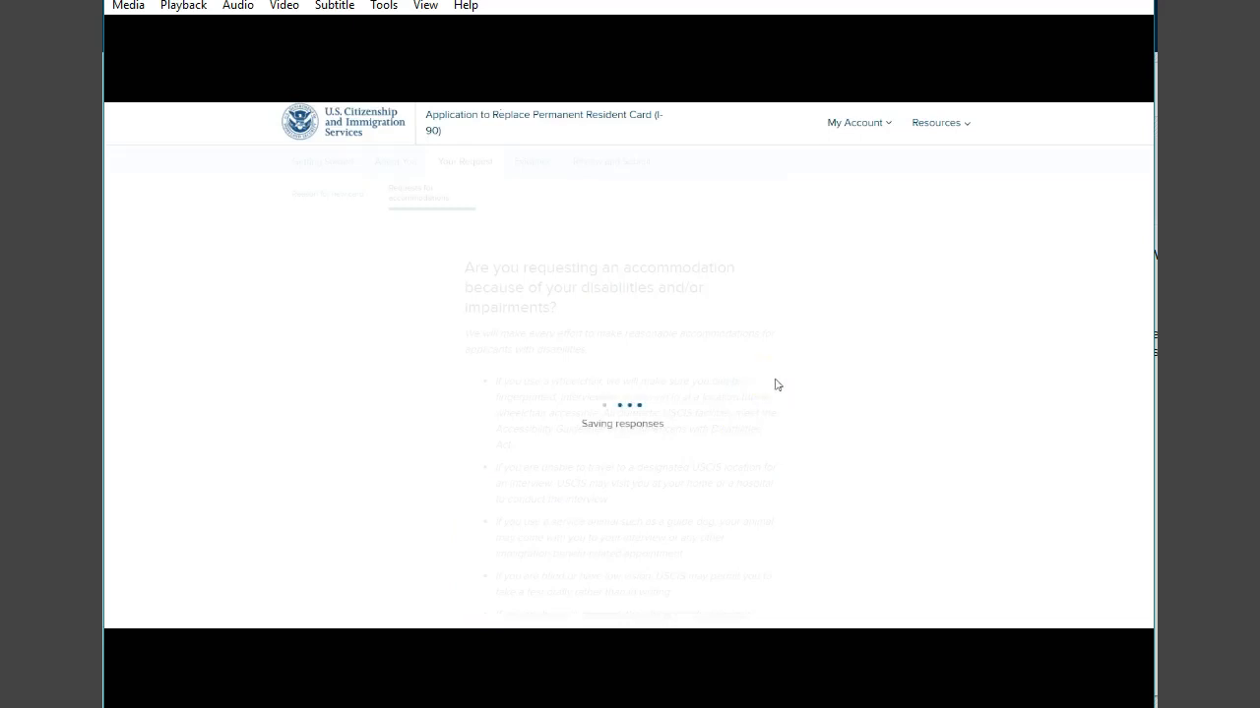
{"action": "scroll", "coordinate": [777, 385], "scroll_direction": "down", "scroll_amount": 2}
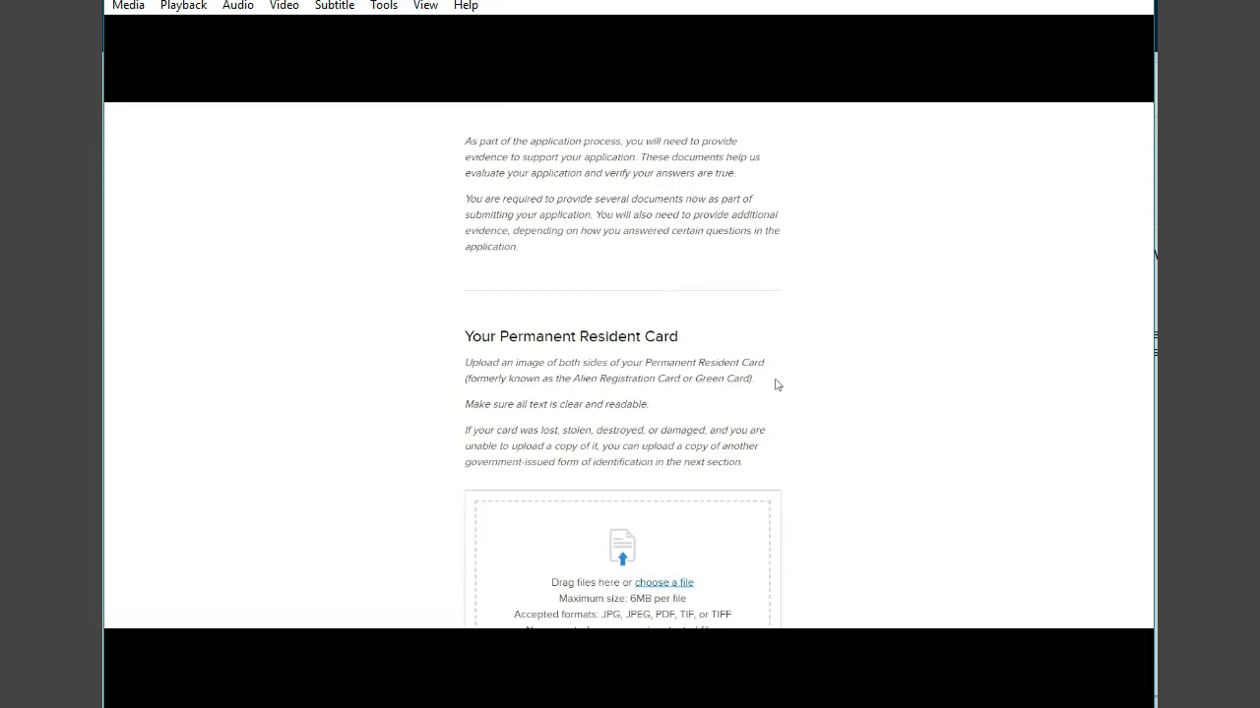
{"action": "scroll", "coordinate": [775, 385], "scroll_direction": "up", "scroll_amount": 2}
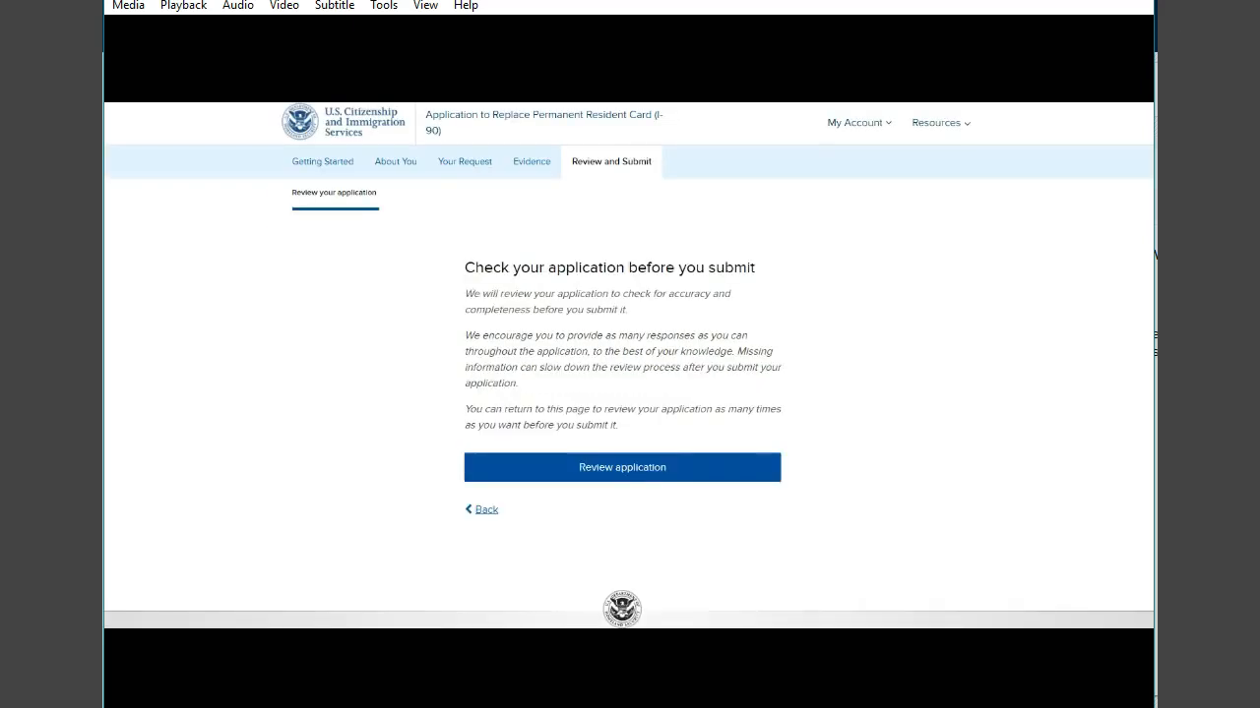
- Review the request reason, filing fee and alerts on the application check page, then continue to the signature page
{"action": "scroll", "coordinate": [244, 166], "scroll_direction": "down", "scroll_amount": 3}
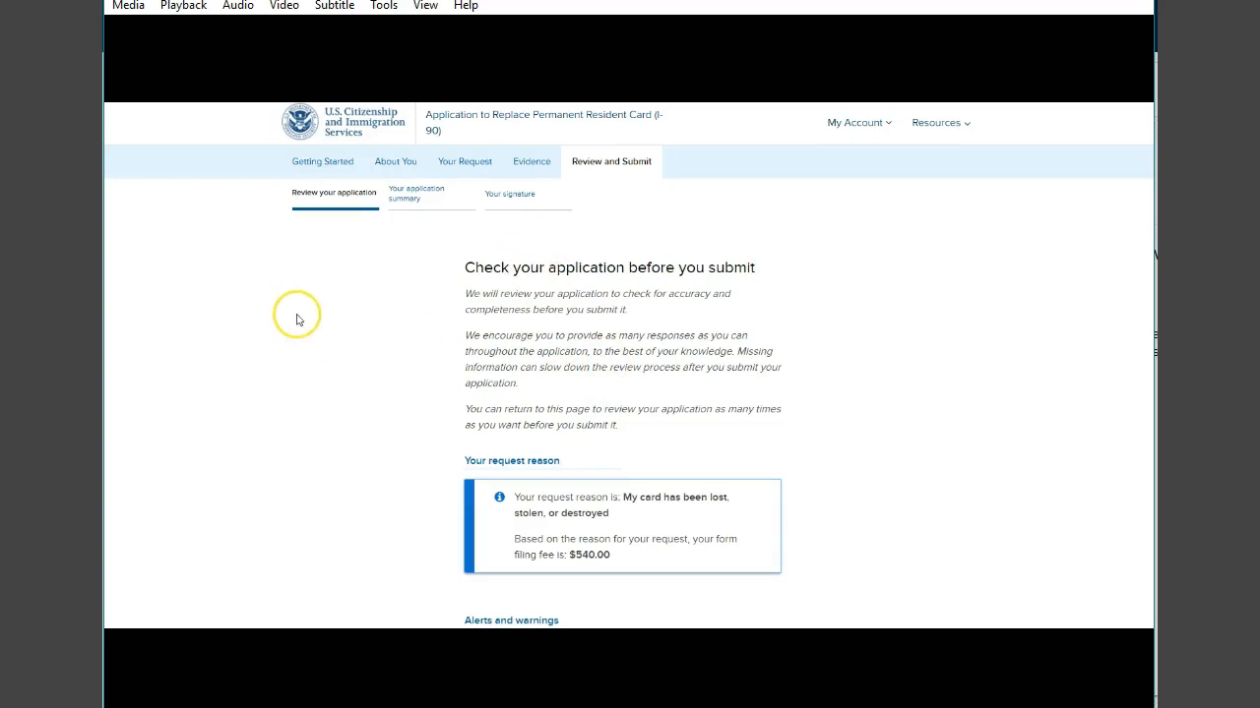
{"action": "scroll", "coordinate": [298, 313], "scroll_direction": "down", "scroll_amount": 1}
{"action": "scroll", "coordinate": [298, 312], "scroll_direction": "down", "scroll_amount": 4}
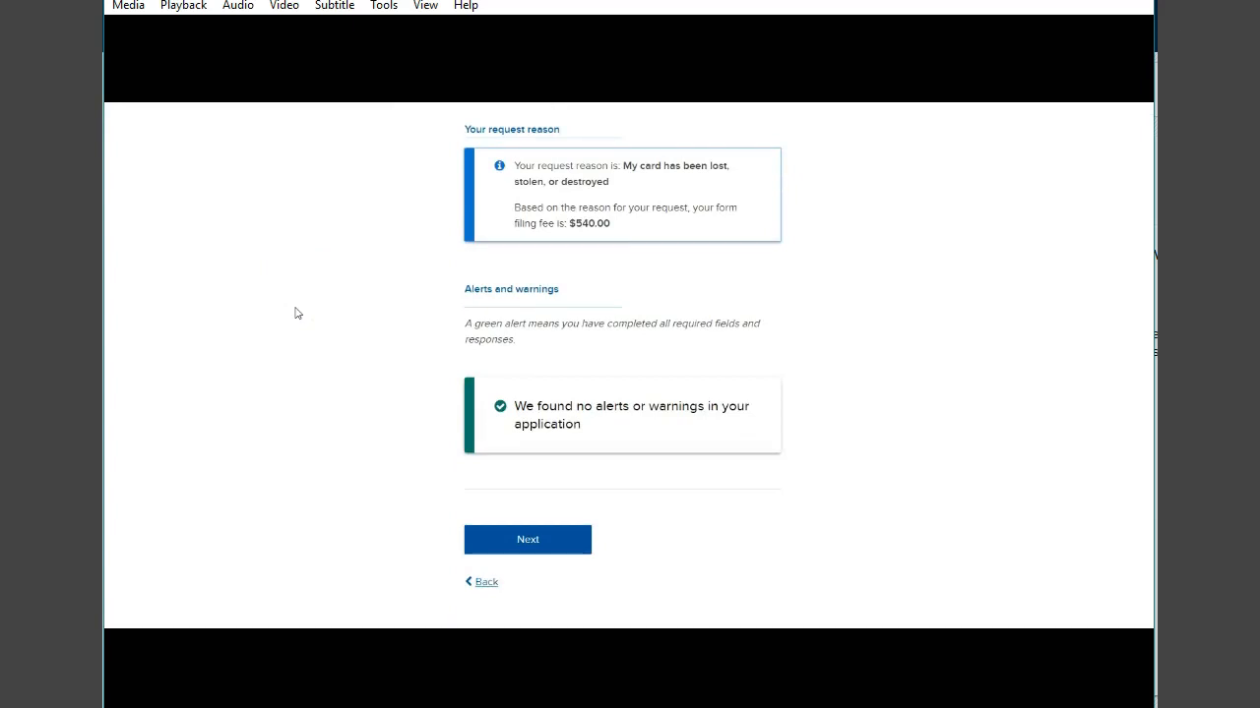
{"action": "scroll", "coordinate": [298, 313], "scroll_direction": "up", "scroll_amount": 3}
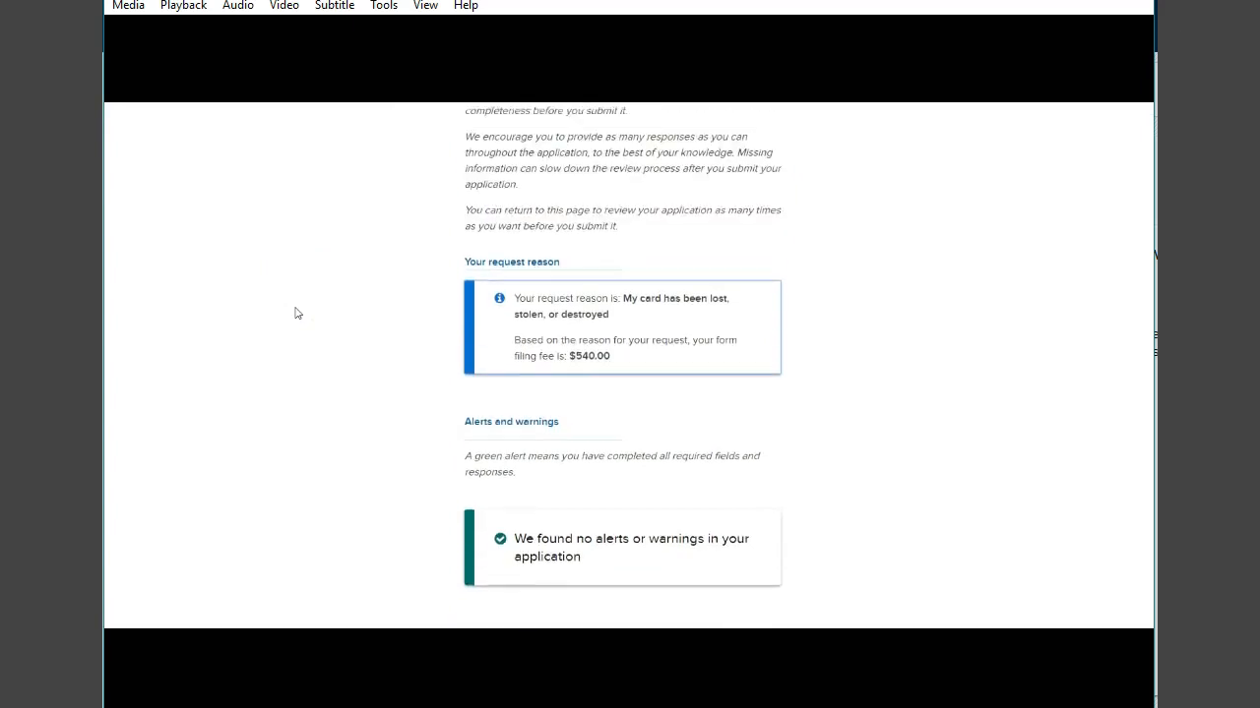
{"action": "scroll", "coordinate": [298, 313], "scroll_direction": "down", "scroll_amount": 2}
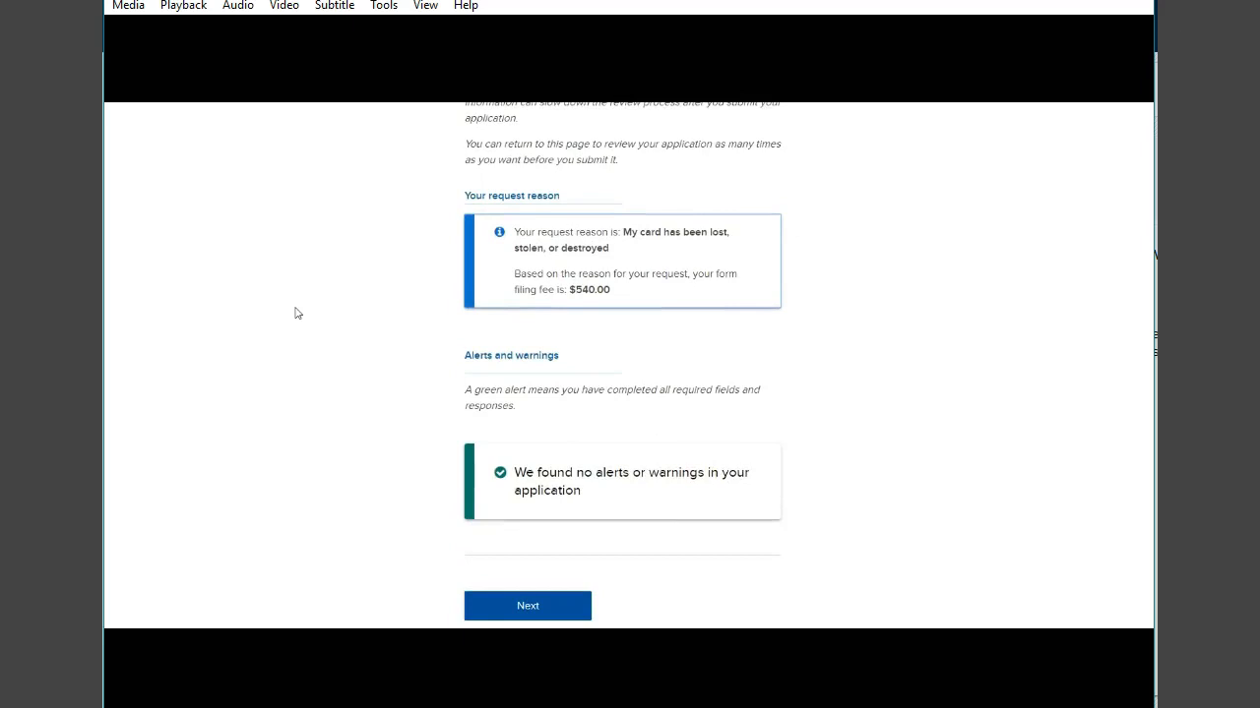
{"action": "scroll", "coordinate": [297, 313], "scroll_direction": "up", "scroll_amount": 1}
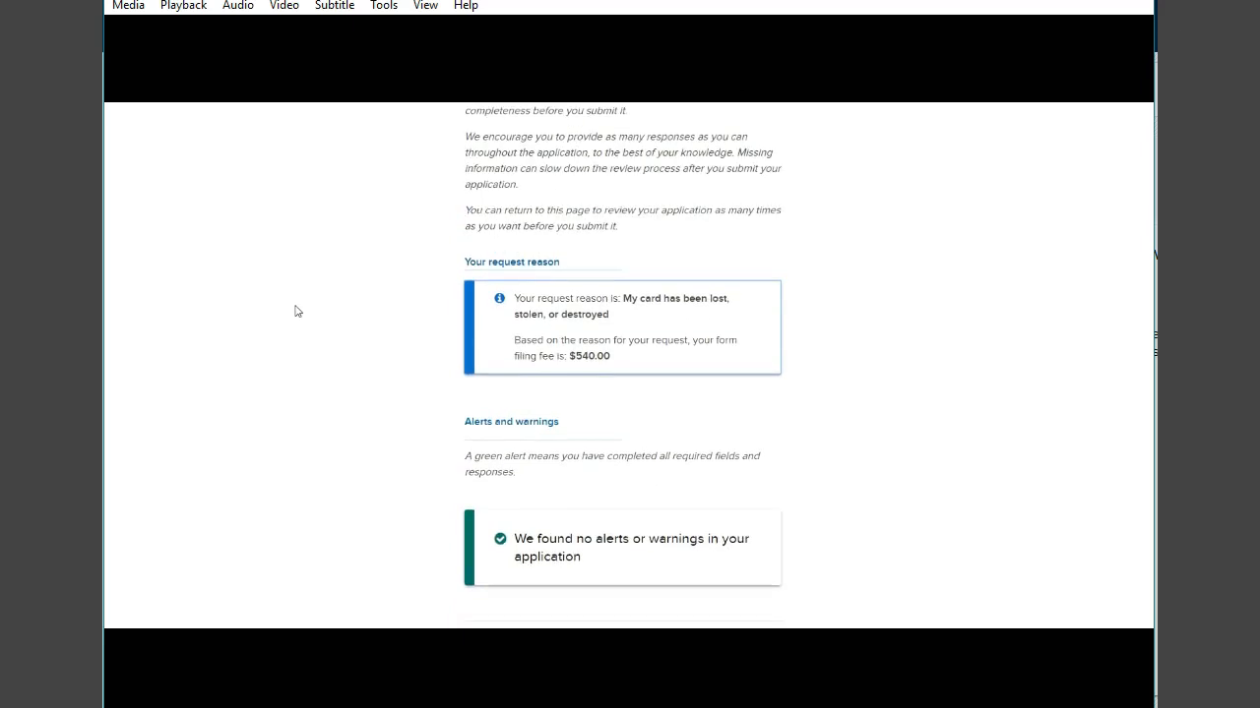
{"action": "scroll", "coordinate": [297, 312], "scroll_direction": "up", "scroll_amount": 2}
{"action": "scroll", "coordinate": [297, 305], "scroll_direction": "down", "scroll_amount": 3}
{"action": "scroll", "coordinate": [299, 299], "scroll_direction": "up", "scroll_amount": 2}
{"action": "scroll", "coordinate": [302, 293], "scroll_direction": "down", "scroll_amount": 2}
{"action": "scroll", "coordinate": [303, 291], "scroll_direction": "down", "scroll_amount": 2}
{"action": "scroll", "coordinate": [303, 291], "scroll_direction": "up", "scroll_amount": 3}
{"action": "scroll", "coordinate": [304, 291], "scroll_direction": "down", "scroll_amount": 2}
{"action": "scroll", "coordinate": [303, 291], "scroll_direction": "up", "scroll_amount": 4}
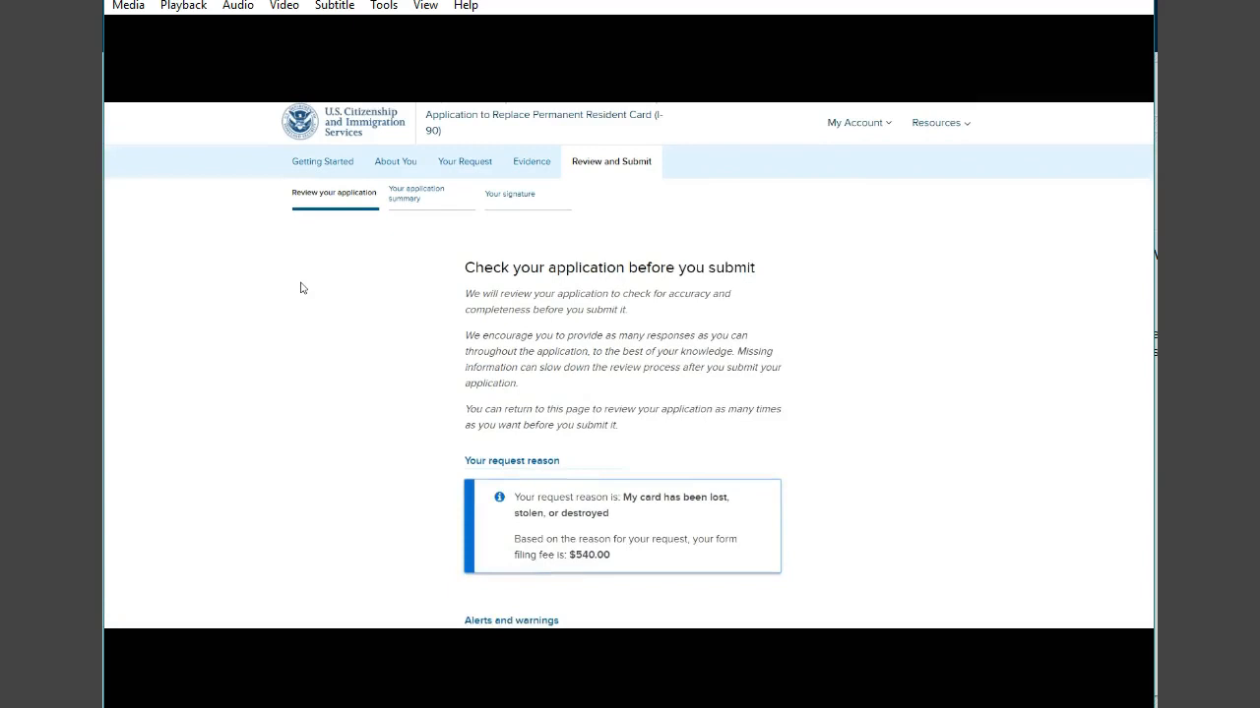
{"action": "scroll", "coordinate": [303, 287], "scroll_direction": "down", "scroll_amount": 1}
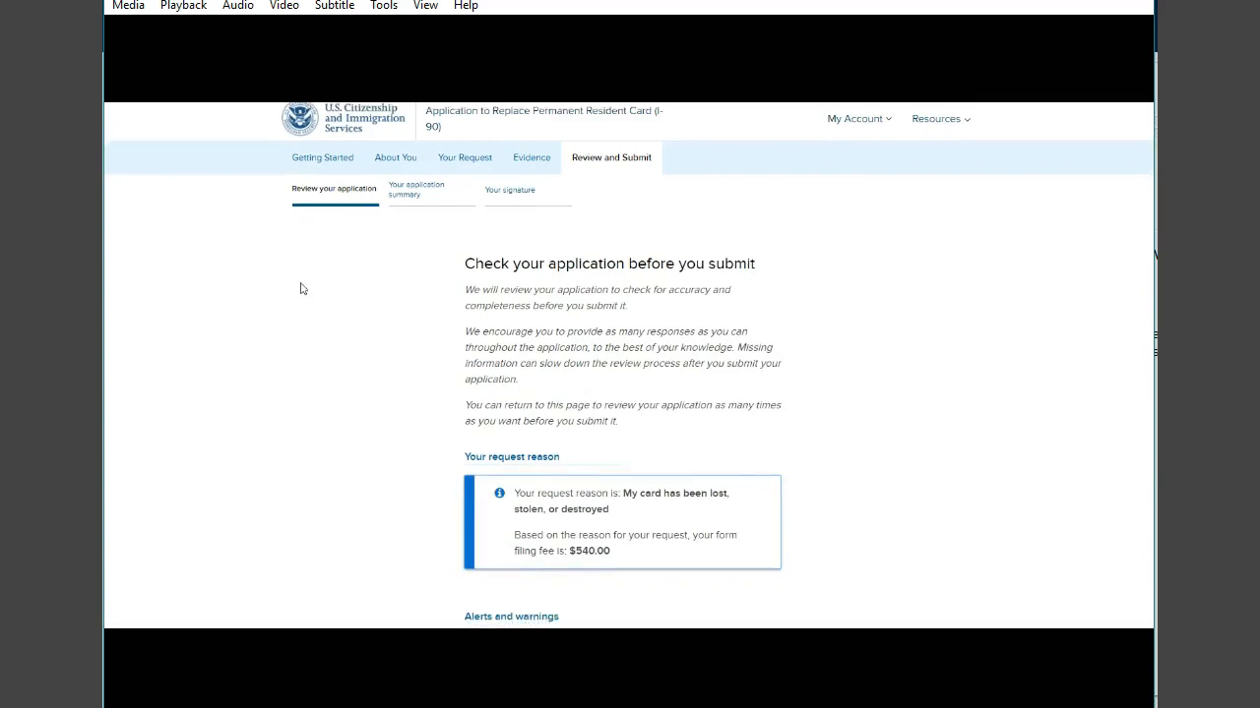
{"action": "scroll", "coordinate": [303, 288], "scroll_direction": "down", "scroll_amount": 3}
{"action": "scroll", "coordinate": [302, 288], "scroll_direction": "up", "scroll_amount": 3}
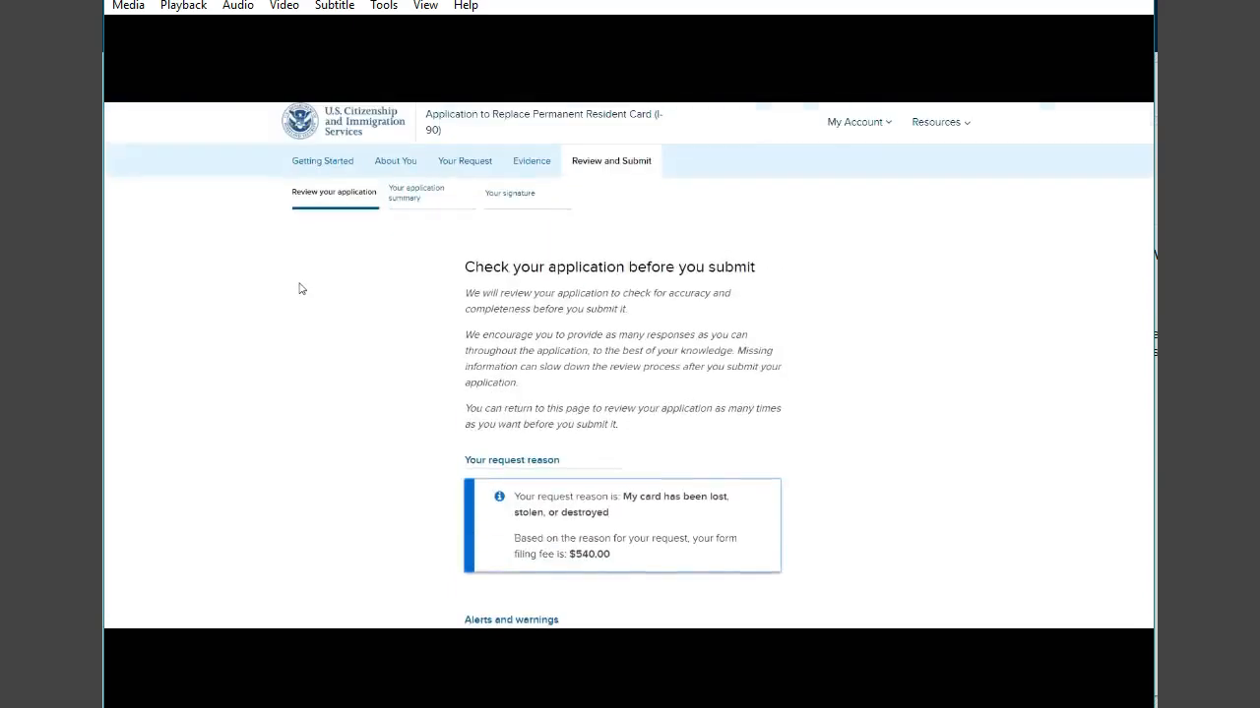
{"action": "scroll", "coordinate": [301, 288], "scroll_direction": "down", "scroll_amount": 5}
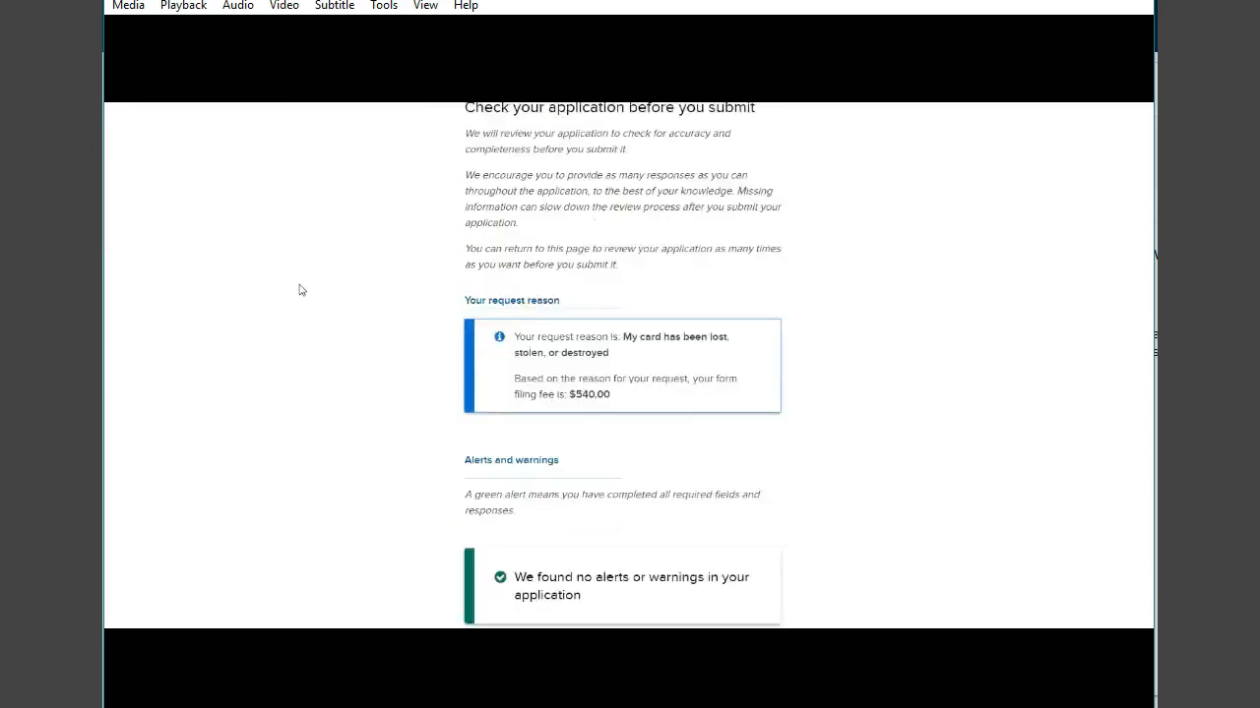
{"action": "left_click", "coordinate": [529, 476]}
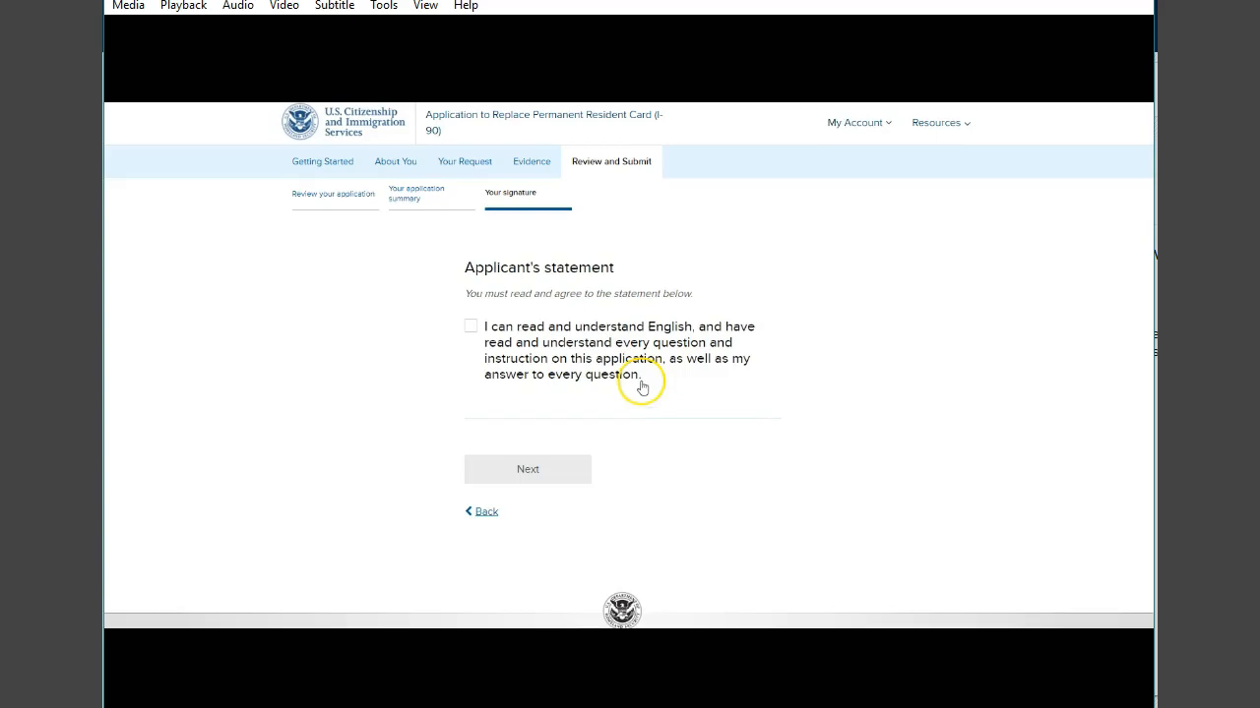
- Agree to the applicant's statement and to the applicant's certification and signature on the signature page
{"action": "left_click", "coordinate": [472, 326]}
{"action": "left_click", "coordinate": [528, 469]}
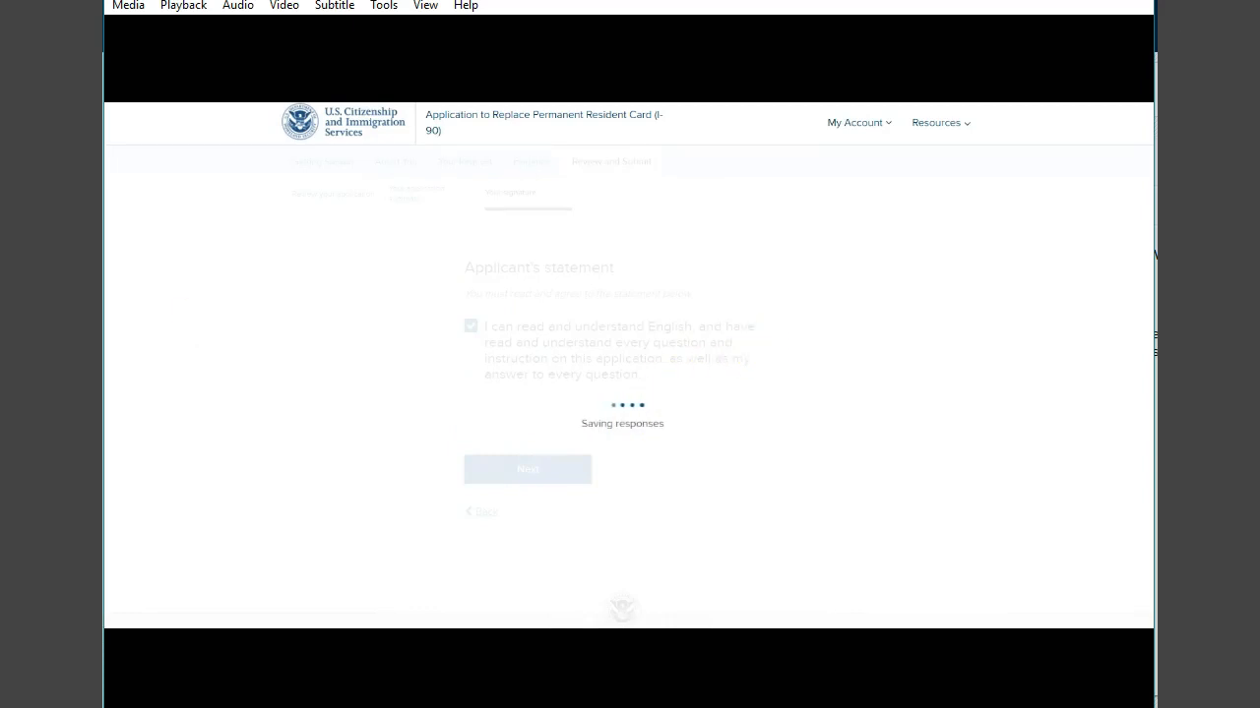
{"action": "left_click", "coordinate": [534, 247]}
{"action": "scroll", "coordinate": [538, 259], "scroll_direction": "down", "scroll_amount": 5}
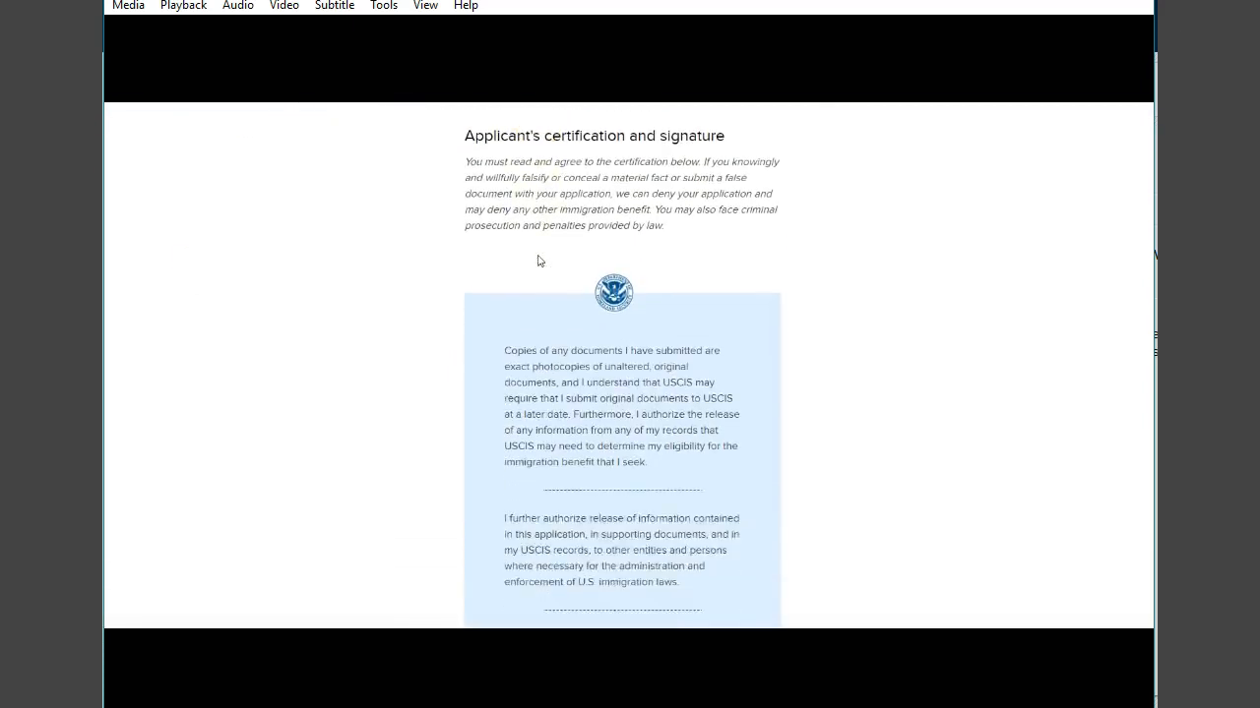
{"action": "scroll", "coordinate": [538, 258], "scroll_direction": "down", "scroll_amount": 3}
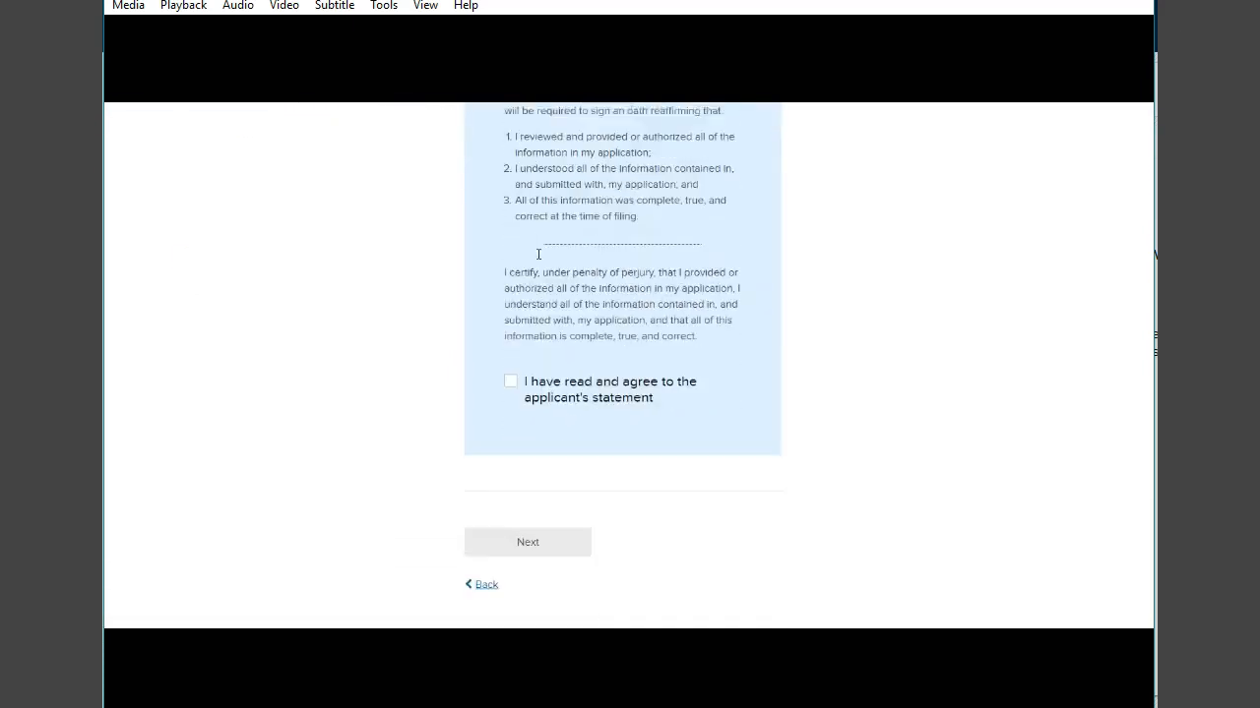
{"action": "left_click", "coordinate": [510, 378]}
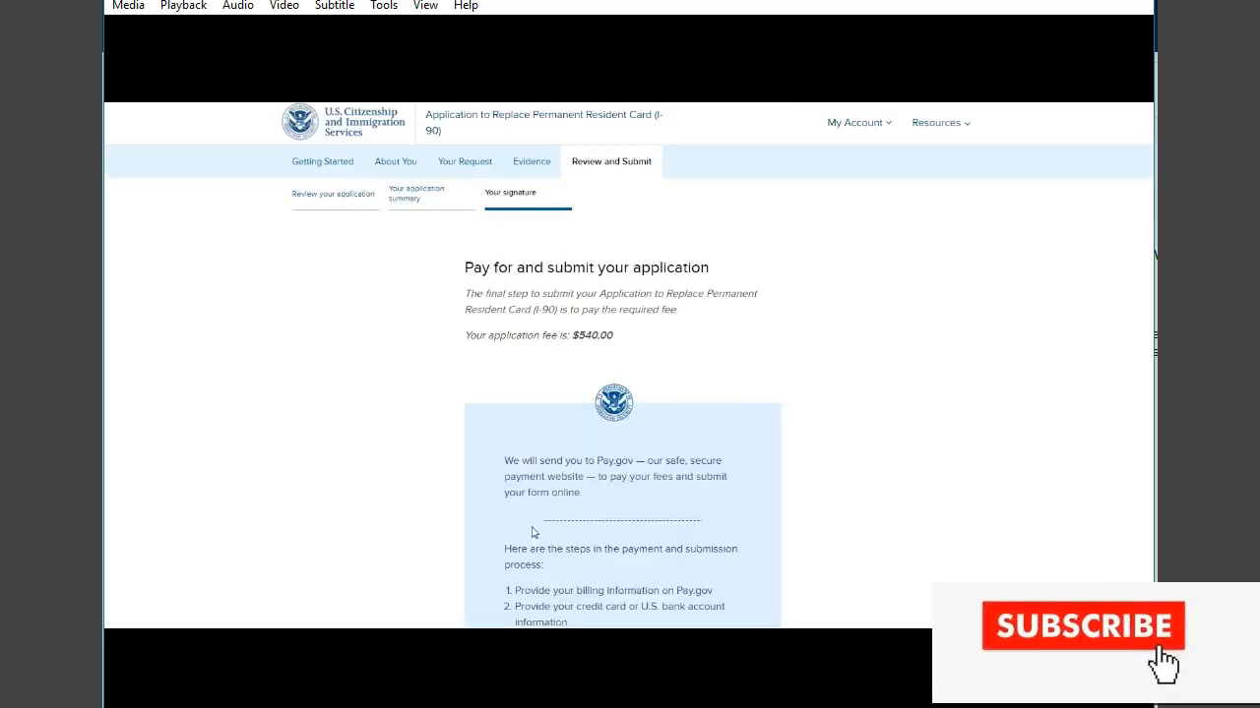
- Proceed to pay and submit the application on Pay.gov, choosing payment with a debit or credit card
{"action": "scroll", "coordinate": [566, 483], "scroll_direction": "down", "scroll_amount": 5}
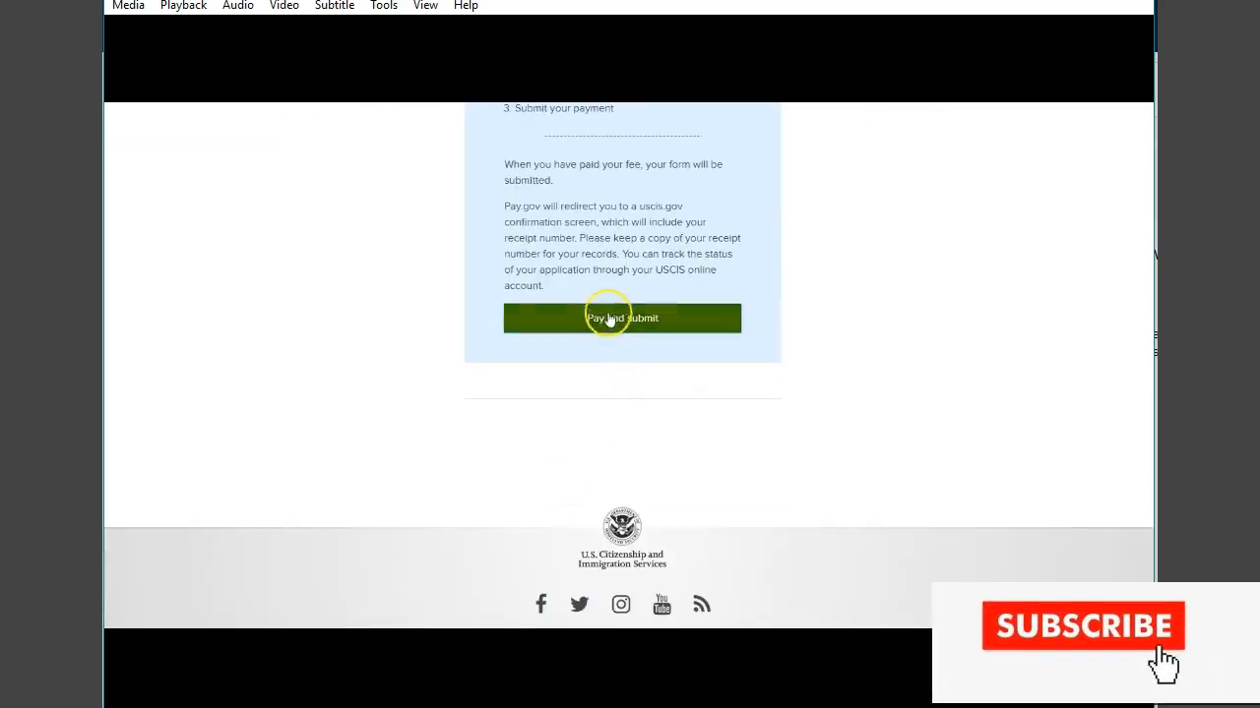
{"action": "scroll", "coordinate": [610, 312], "scroll_direction": "up", "scroll_amount": 5}
{"action": "scroll", "coordinate": [616, 309], "scroll_direction": "down", "scroll_amount": 3}
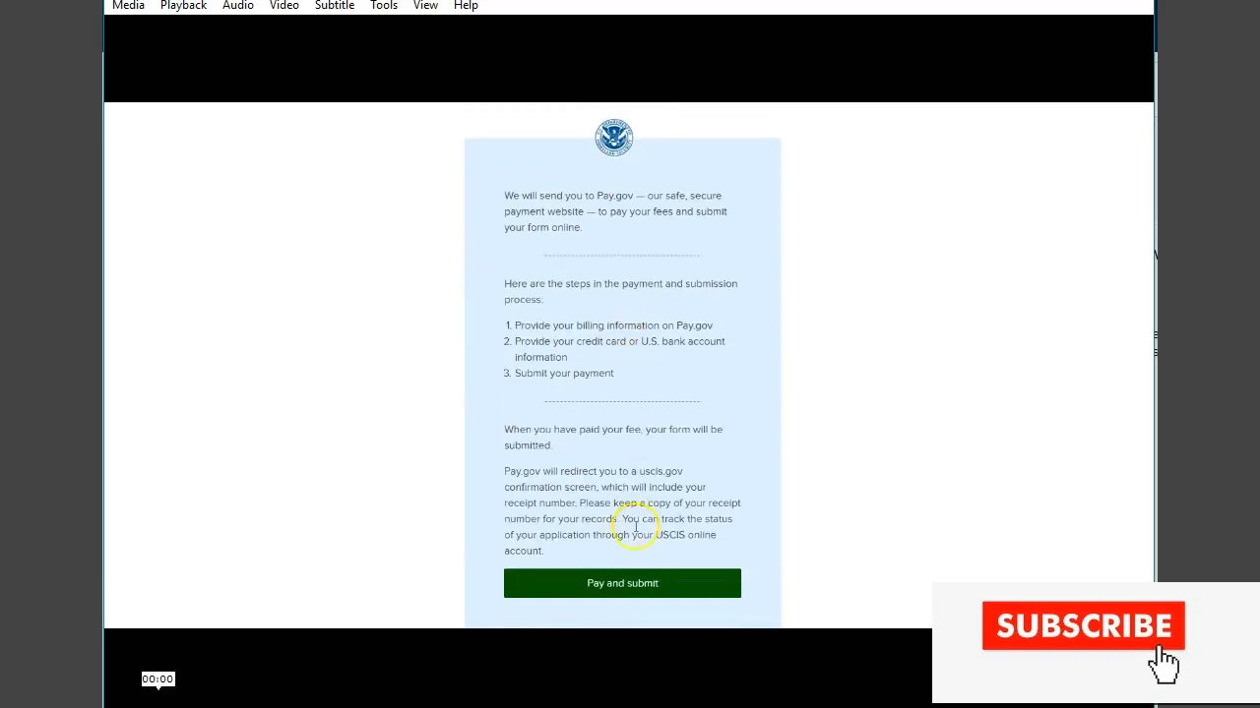
{"action": "left_click", "coordinate": [627, 582]}
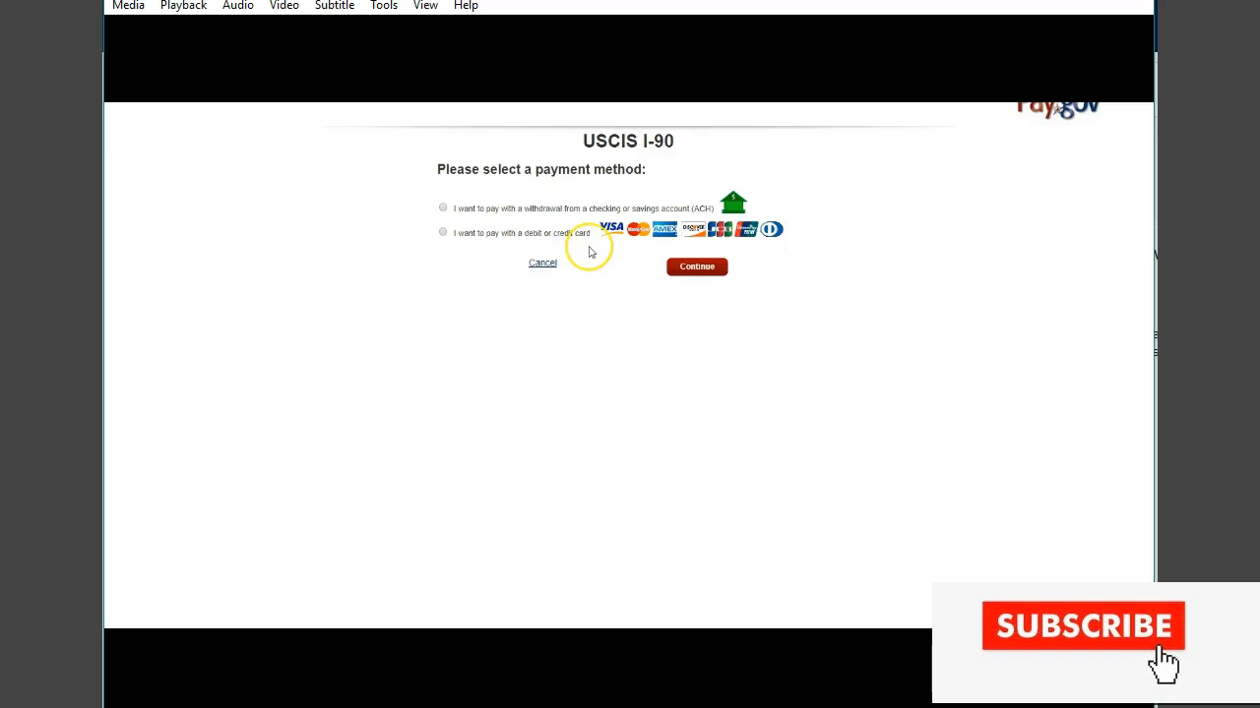
{"action": "left_click", "coordinate": [443, 233]}
{"action": "left_click", "coordinate": [701, 267]}
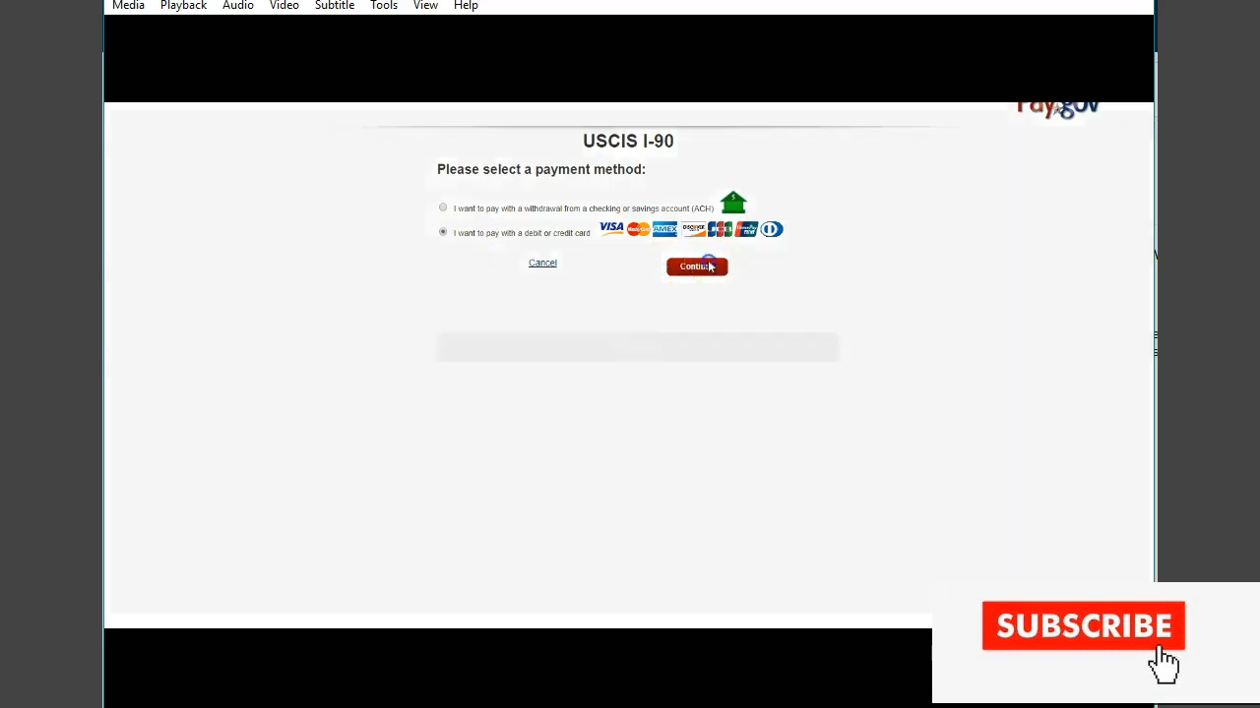